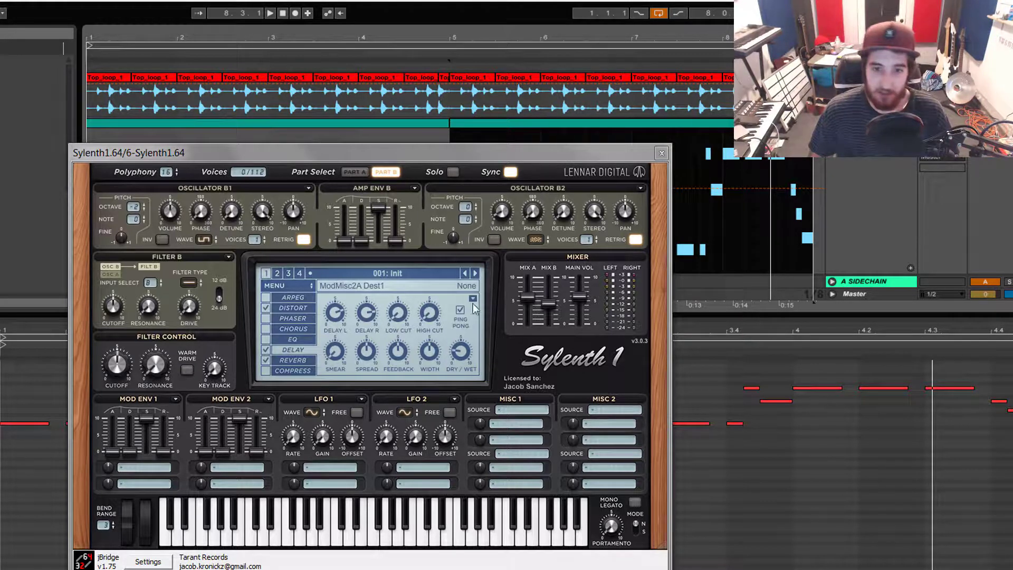
Show the Part A settings and play the sequenced loop from the start to hear the complete sound.
{"action": "left_click", "coordinate": [313, 151]}
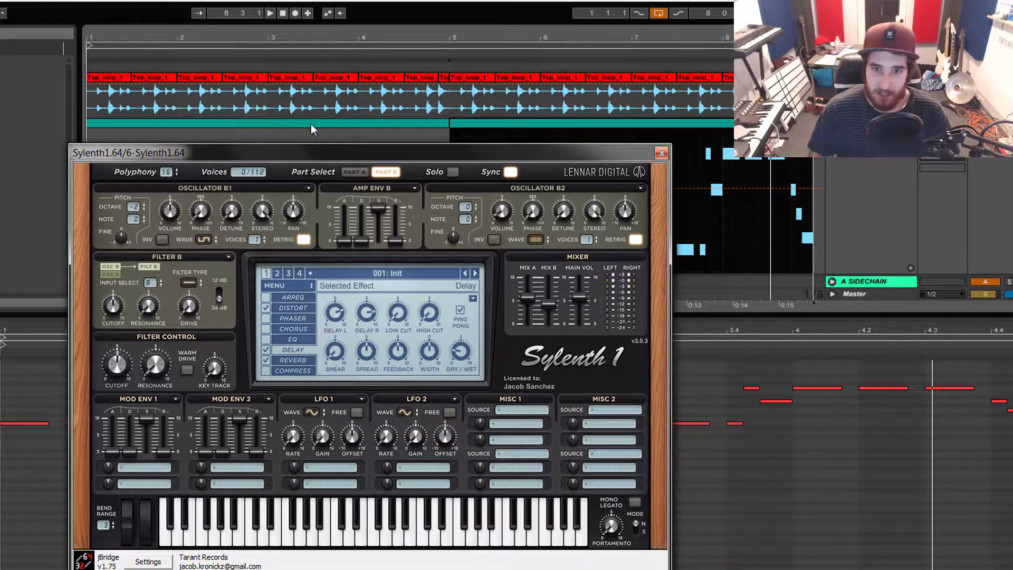
{"action": "left_click", "coordinate": [353, 172]}
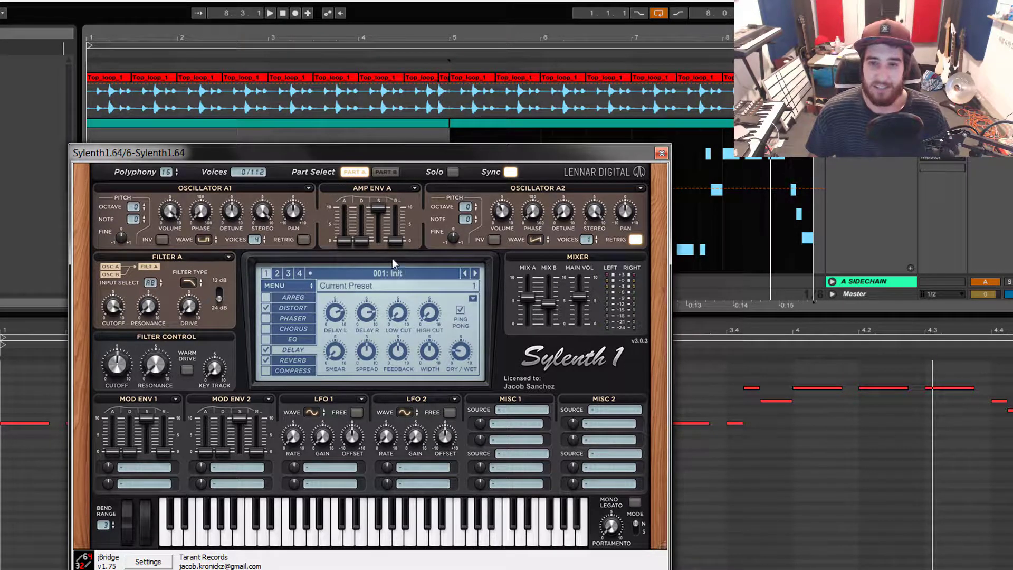
{"action": "left_click", "coordinate": [305, 122]}
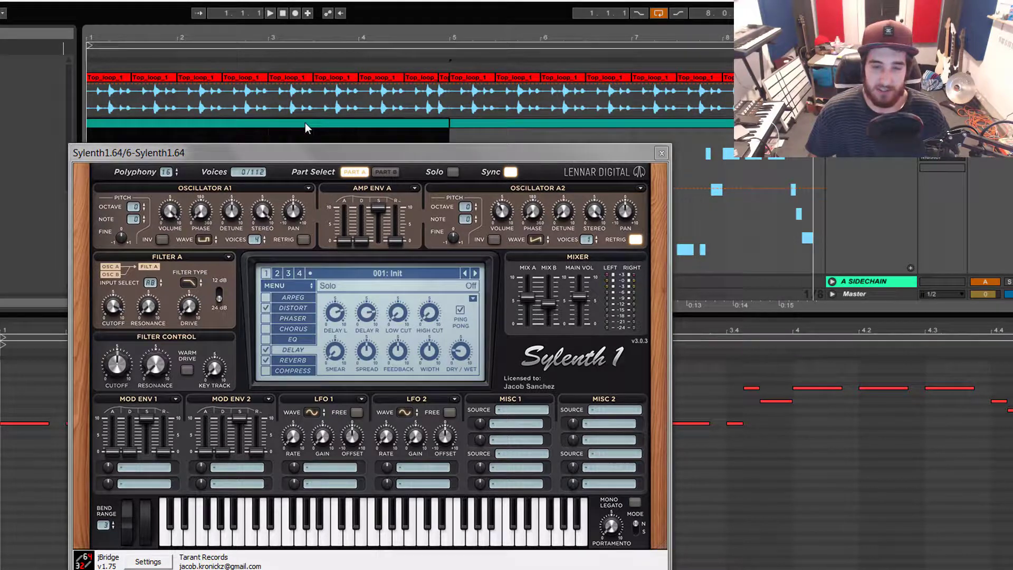
{"action": "key", "text": "space"}
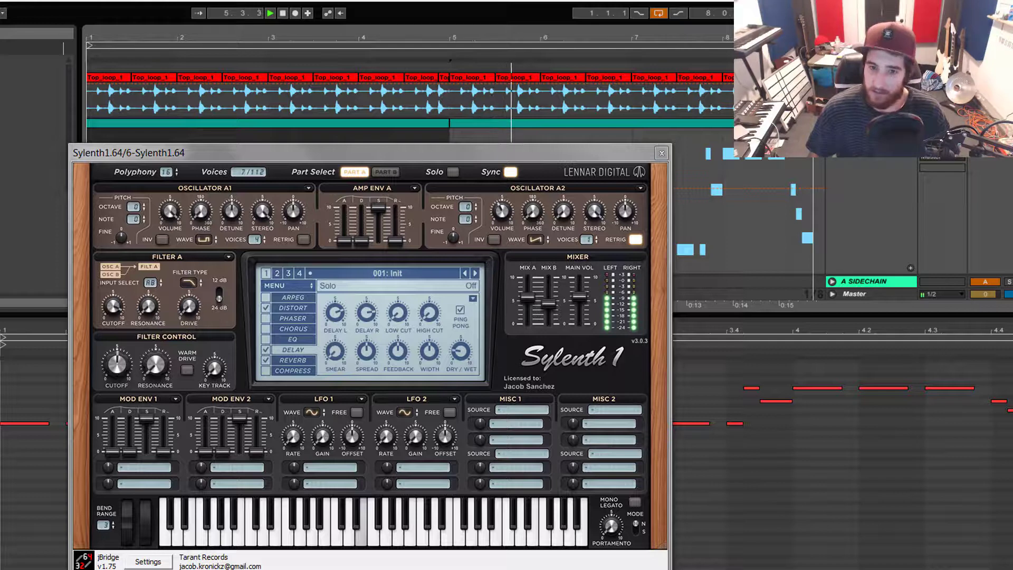
{"action": "key", "text": "space"}
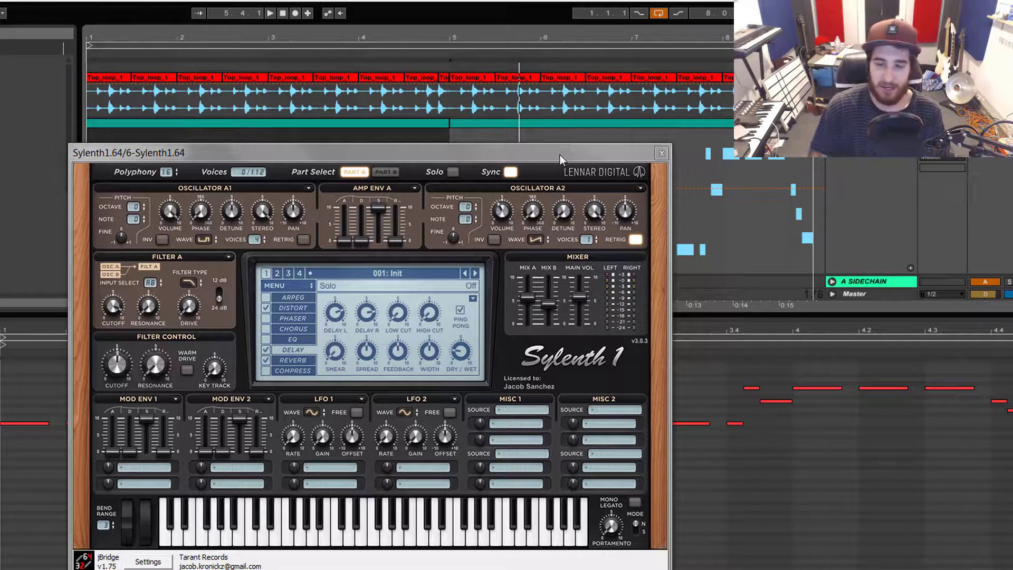
Move the synth window higher over the arrangement and choose Quarter Pulse as oscillator A1's waveform.
{"action": "mouse_move", "coordinate": [510, 142]}
{"action": "left_mouse_down"}
{"action": "mouse_move", "coordinate": [522, 135]}
{"action": "mouse_move", "coordinate": [520, 146]}
{"action": "left_mouse_up"}
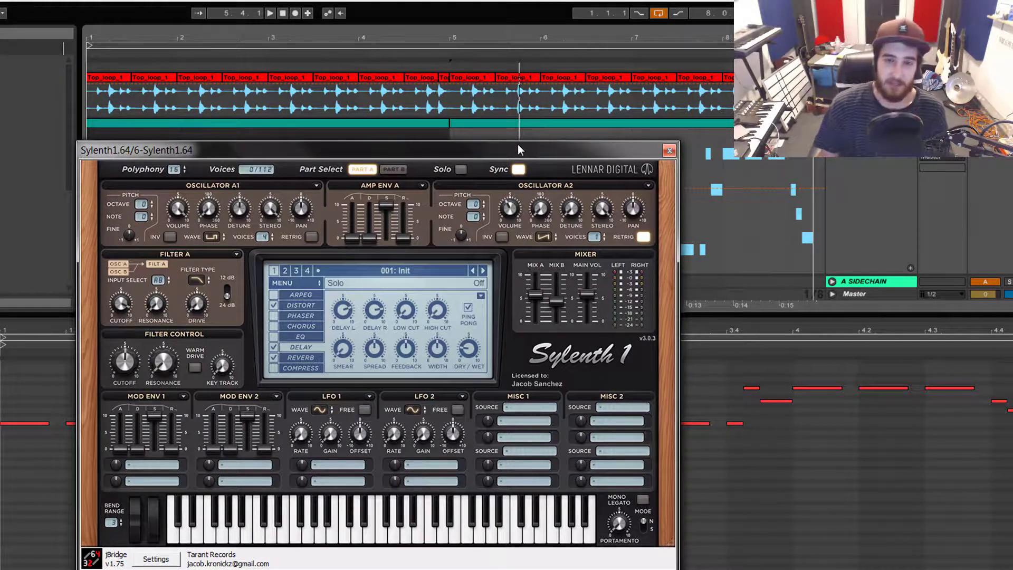
{"action": "left_click_drag", "start_coordinate": [519, 150], "coordinate": [475, 127]}
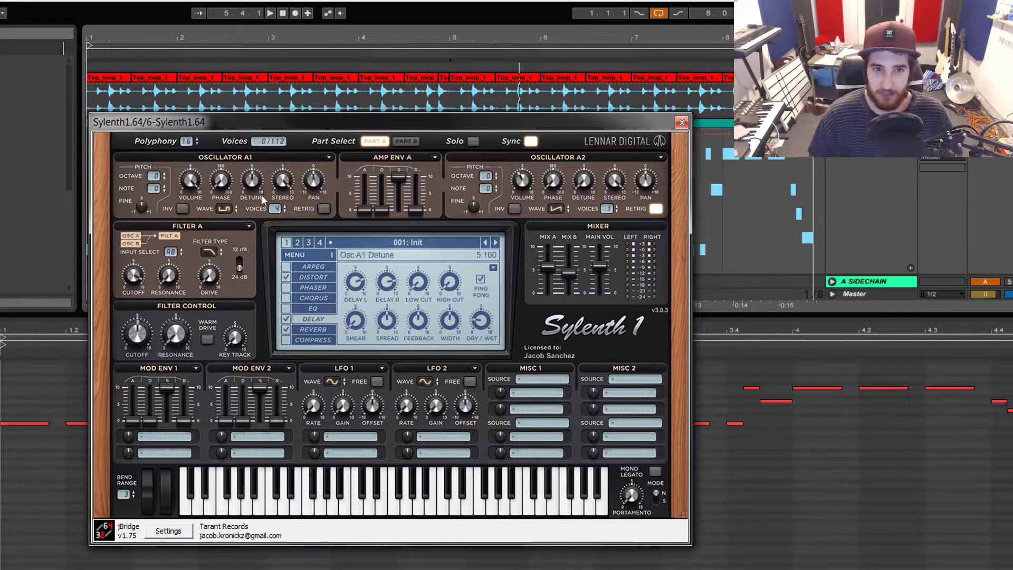
{"action": "left_click", "coordinate": [224, 208]}
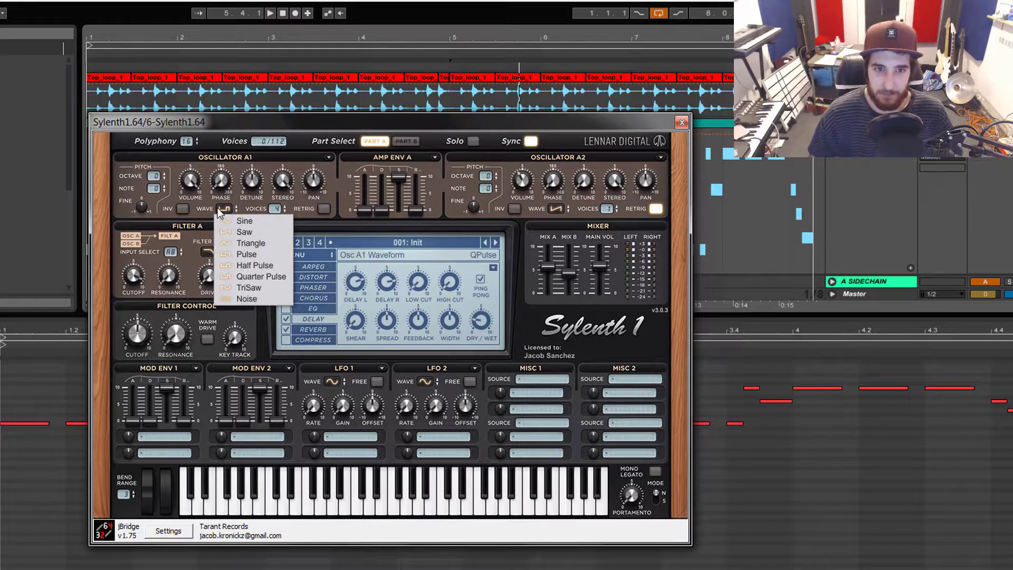
{"action": "left_click", "coordinate": [250, 279]}
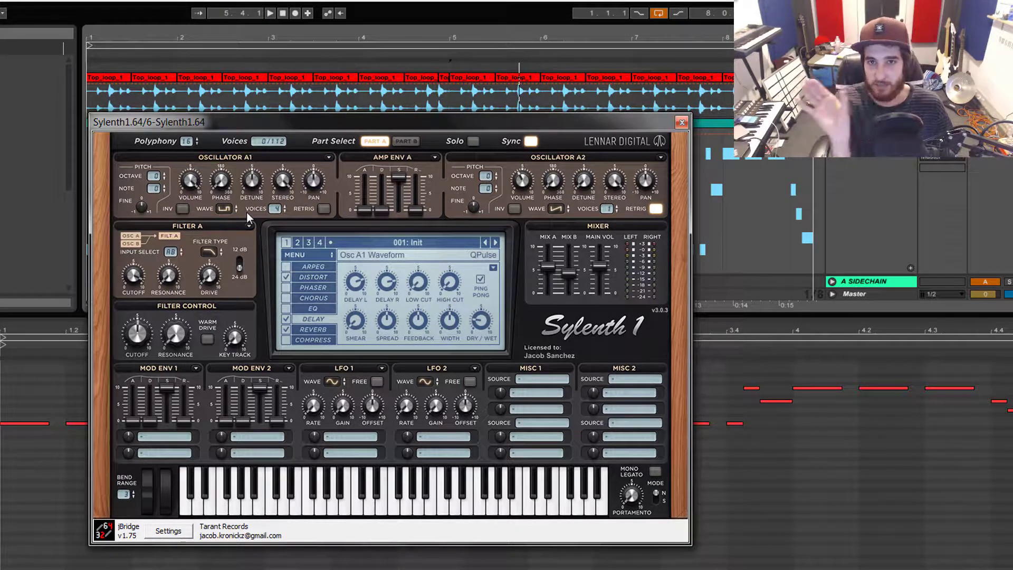
{"action": "mouse_move", "coordinate": [278, 210]}
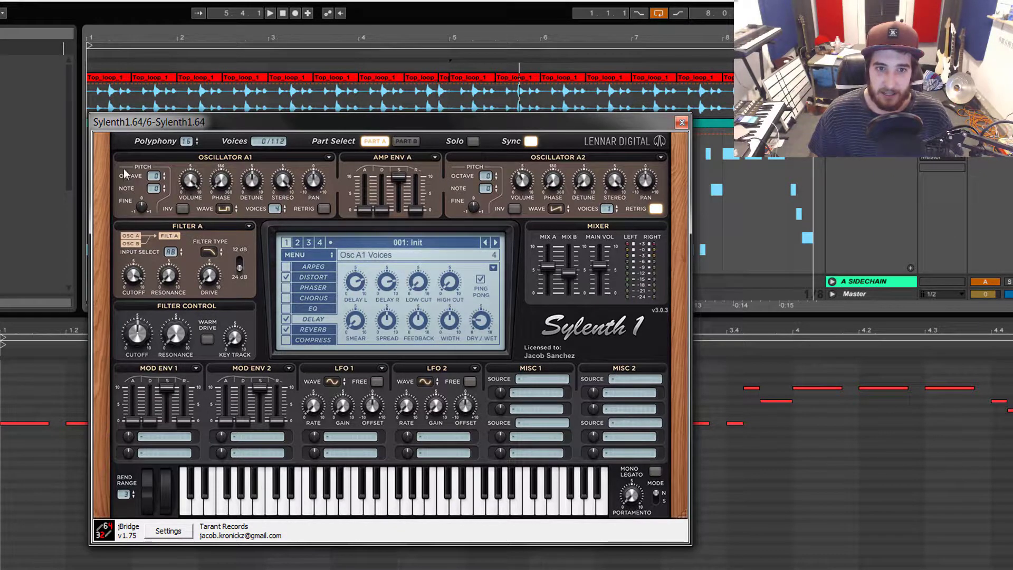
{"action": "mouse_move", "coordinate": [248, 180]}
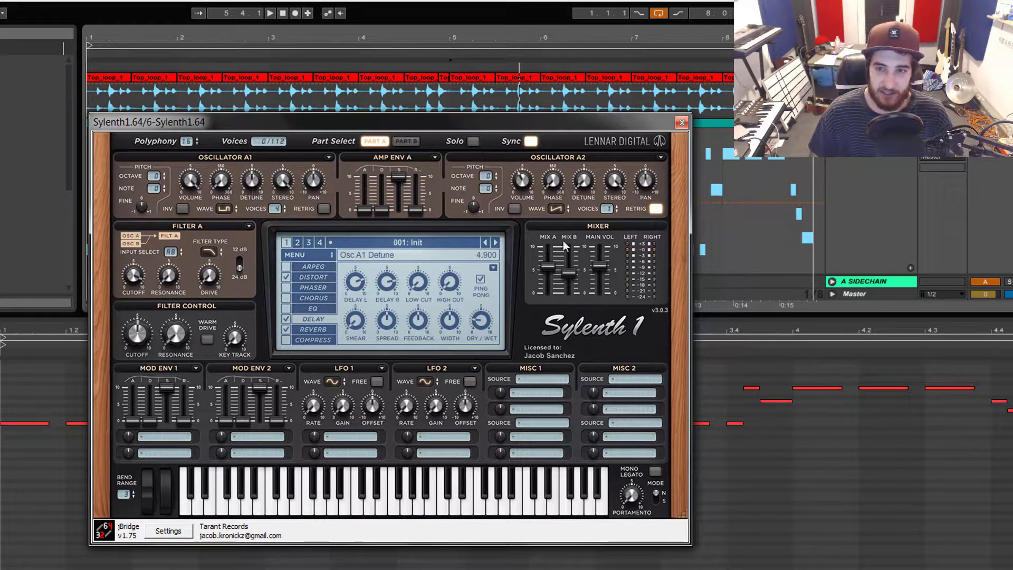
{"action": "mouse_move", "coordinate": [520, 181]}
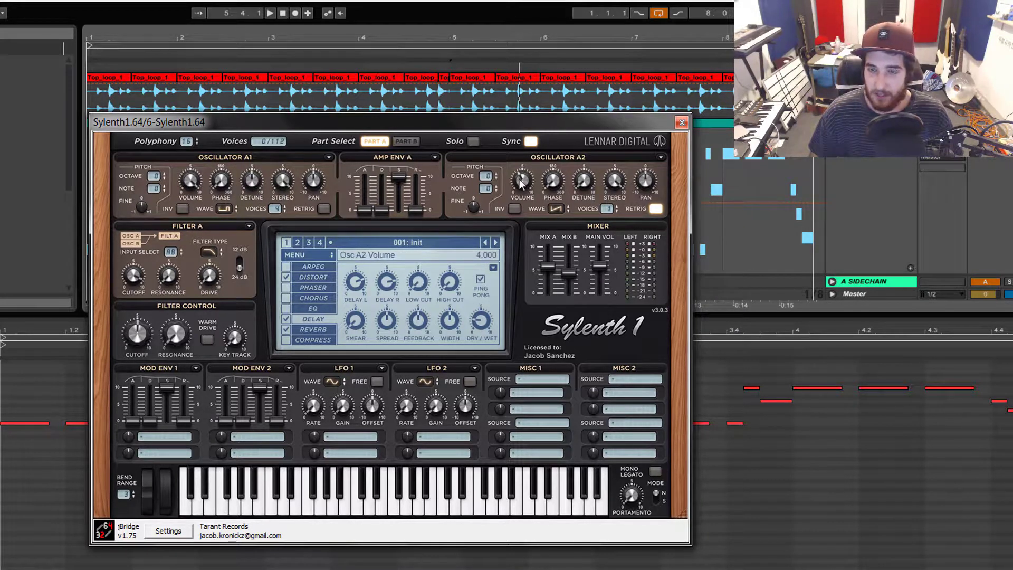
Silence oscillators A2, B1 and B2 by setting their voices to 0, and return to Part A.
{"action": "left_click", "coordinate": [616, 211]}
{"action": "left_click", "coordinate": [414, 141]}
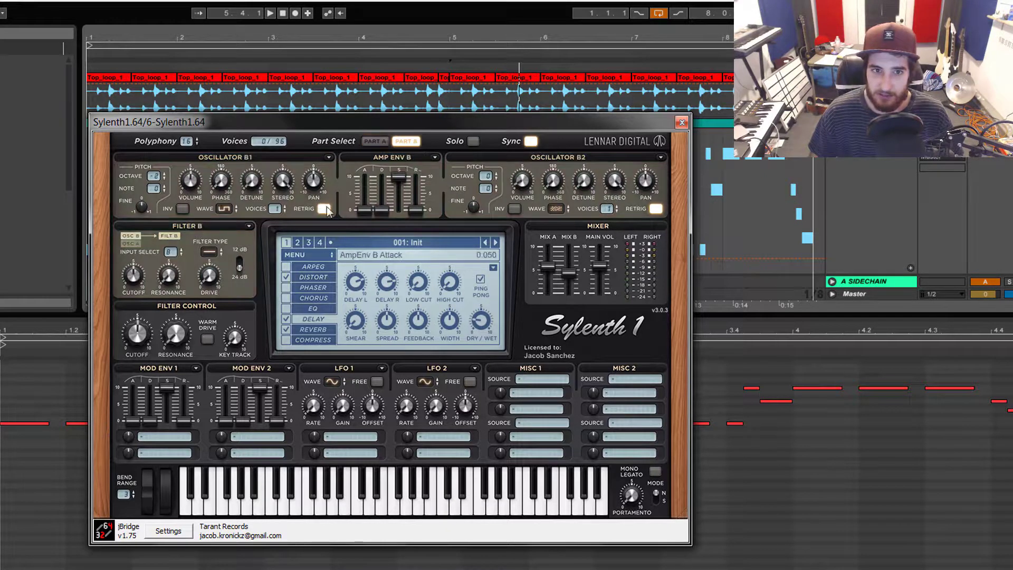
{"action": "left_click", "coordinate": [615, 210]}
{"action": "left_click", "coordinate": [375, 141]}
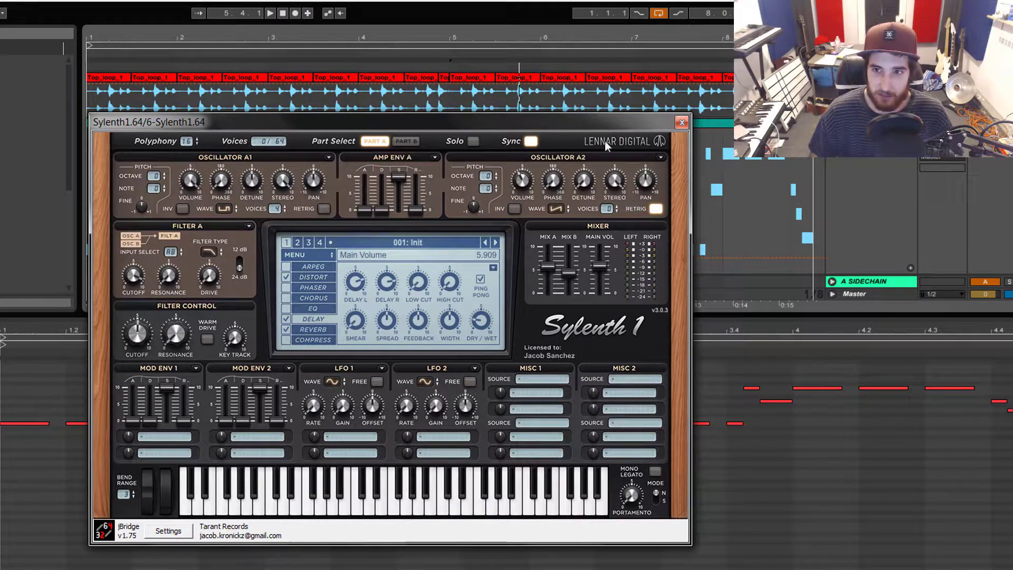
Uncover the synth's MIDI clip and play the loop to hear oscillator A1 on its own.
{"action": "left_click_drag", "start_coordinate": [182, 117], "coordinate": [199, 141]}
{"action": "left_click", "coordinate": [476, 113]}
{"action": "key", "text": "space"}
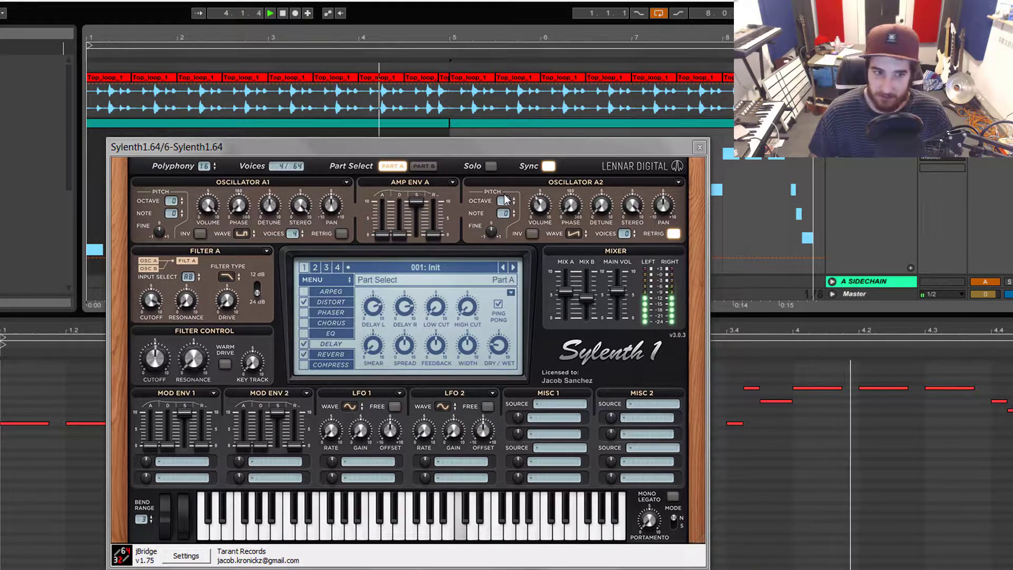
{"action": "key", "text": "space"}
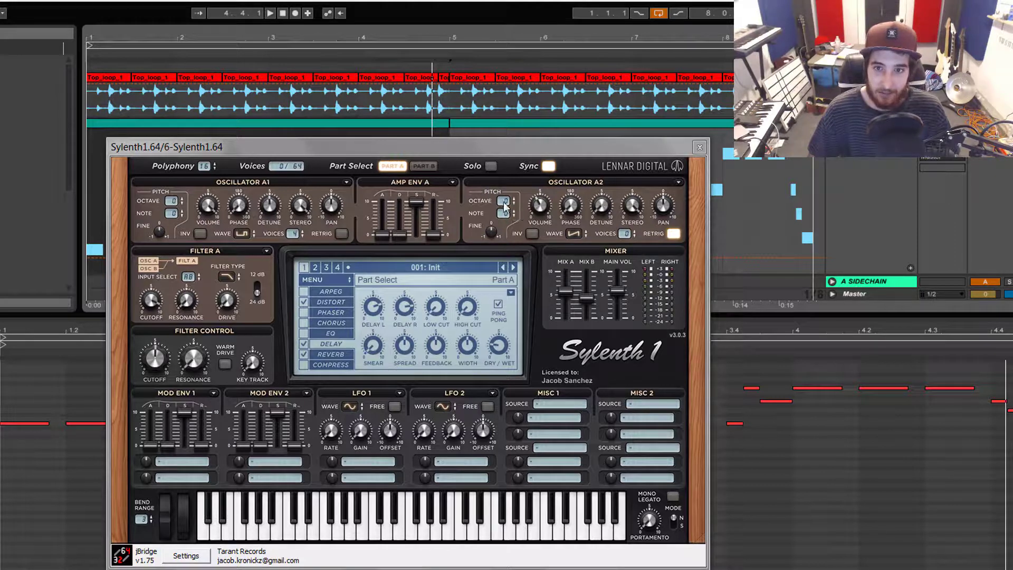
While the loop plays, lower oscillator A1's detune to about 0.4 for comparison and bring it back up to about 4.6.
{"action": "left_click", "coordinate": [509, 151]}
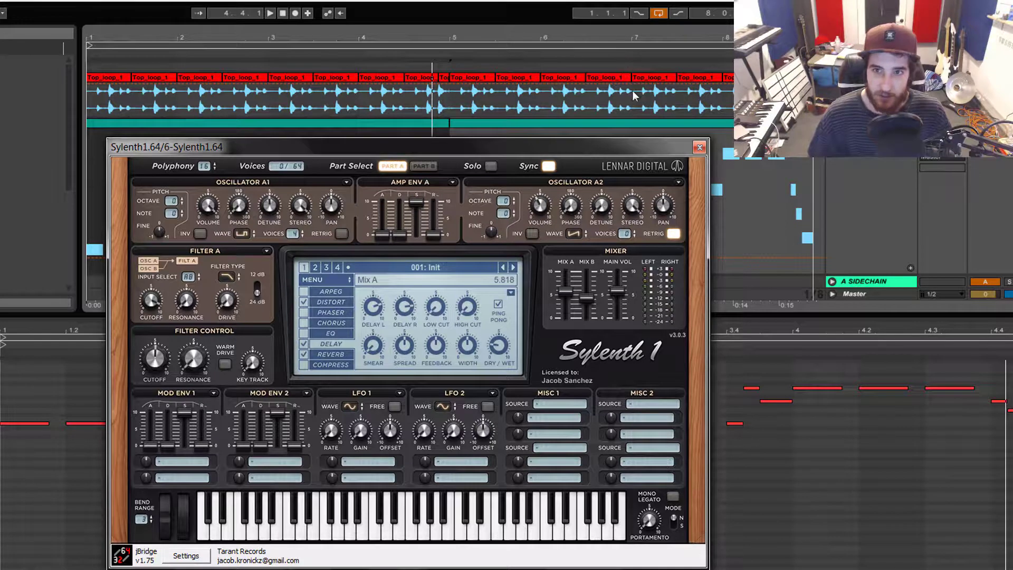
{"action": "left_click", "coordinate": [764, 258]}
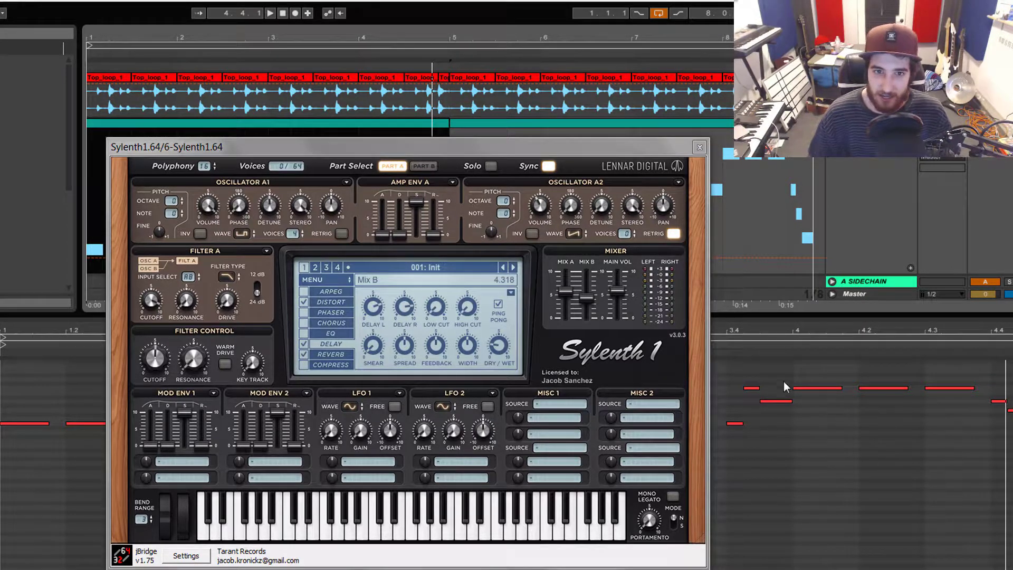
{"action": "key", "text": "space"}
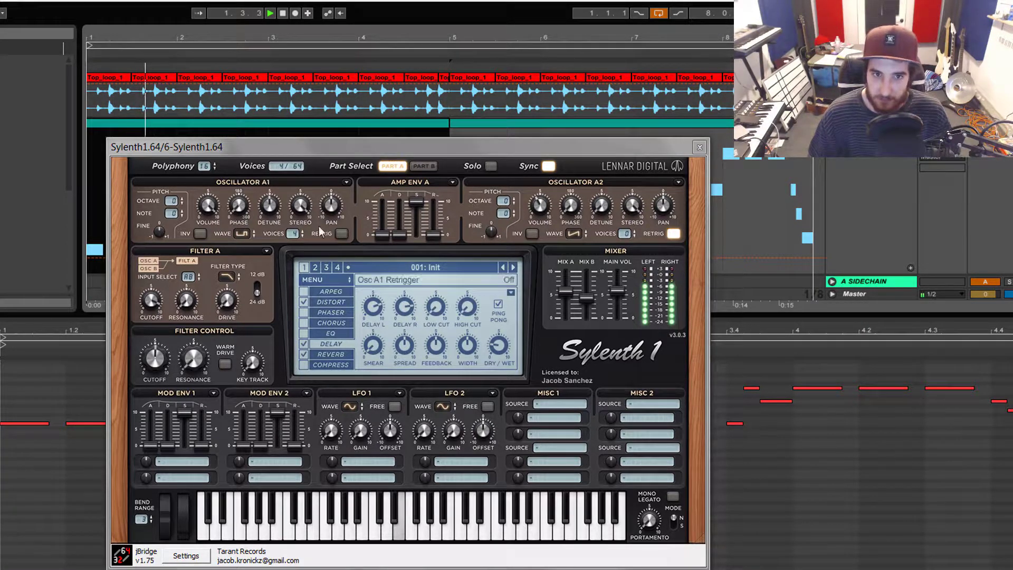
{"action": "left_click", "coordinate": [270, 233]}
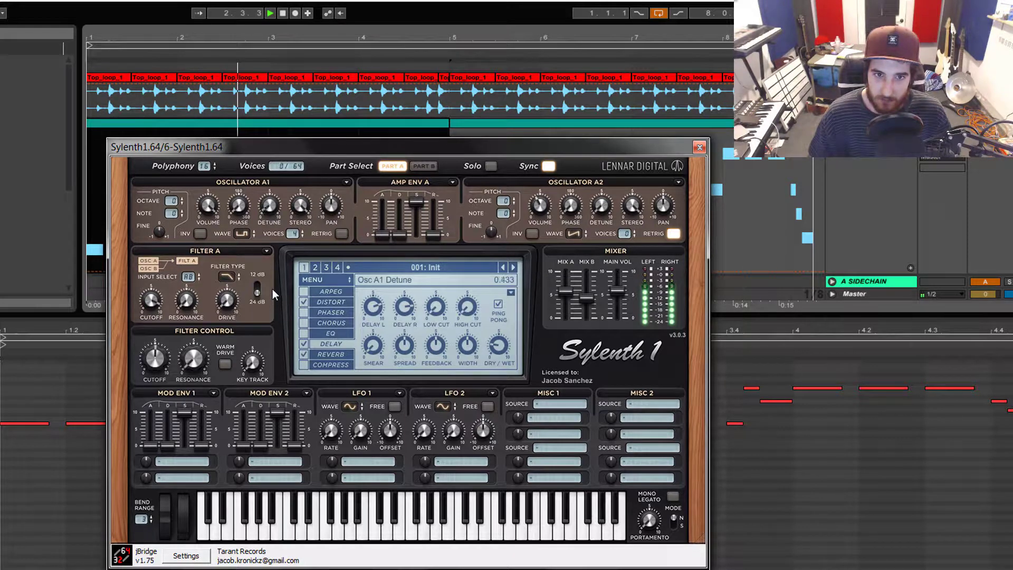
{"action": "left_click_drag", "start_coordinate": [273, 221], "coordinate": [275, 214]}
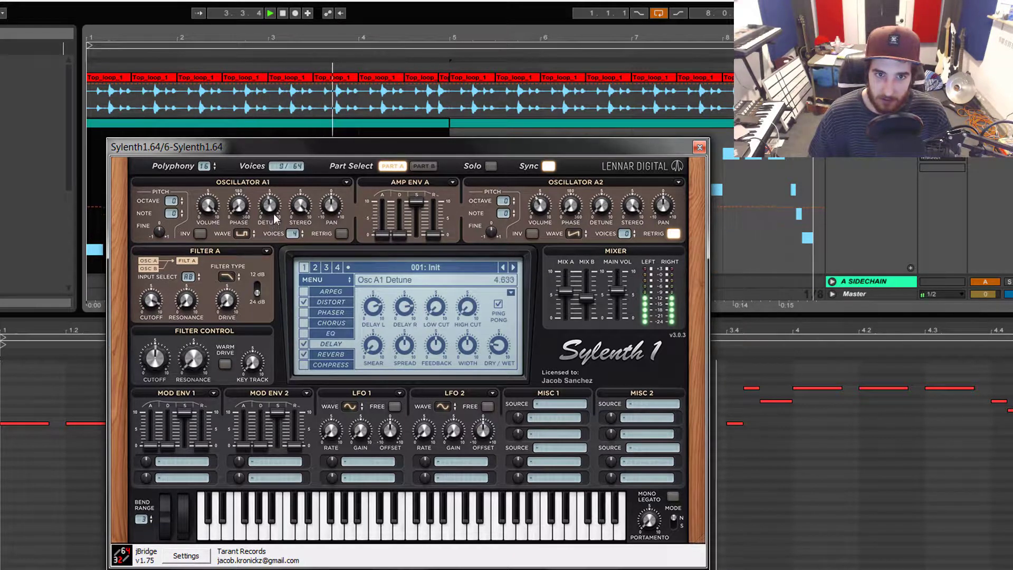
{"action": "left_click", "coordinate": [381, 121]}
{"action": "key", "text": "space"}
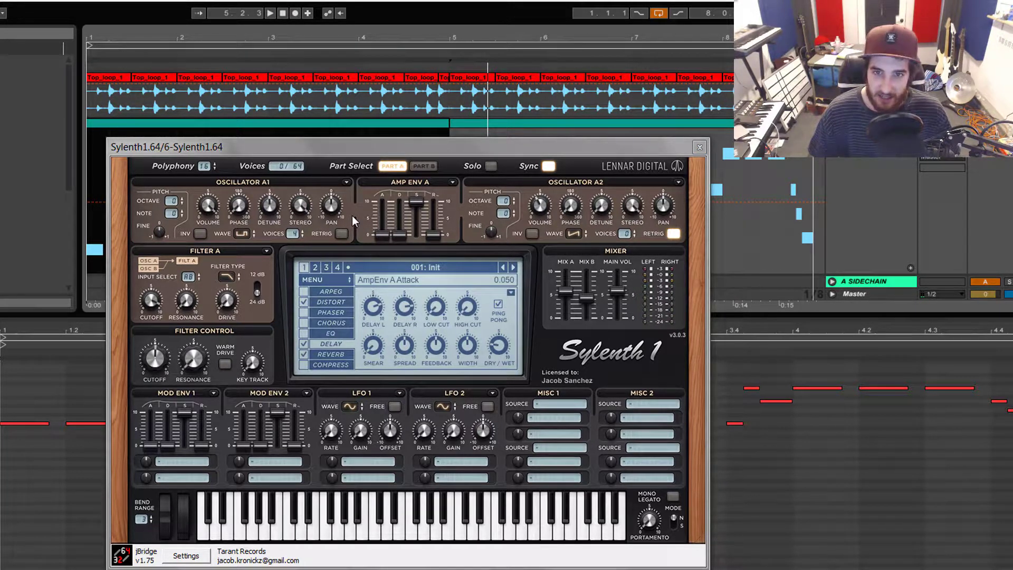
Set oscillator A2's voices to 1 and its volume to about 3.7 while playing the loop.
{"action": "left_click", "coordinate": [629, 232]}
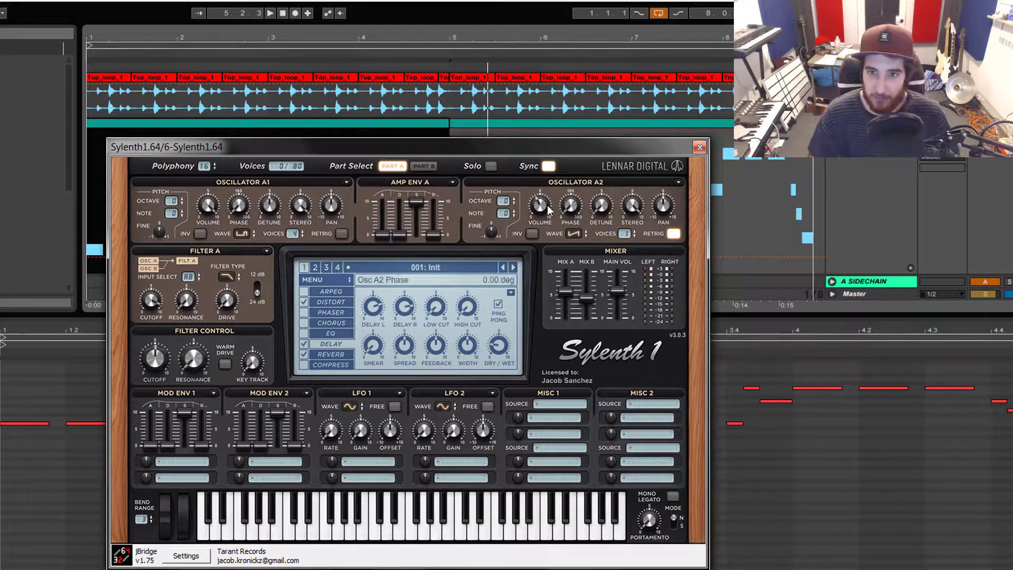
{"action": "left_click", "coordinate": [332, 125]}
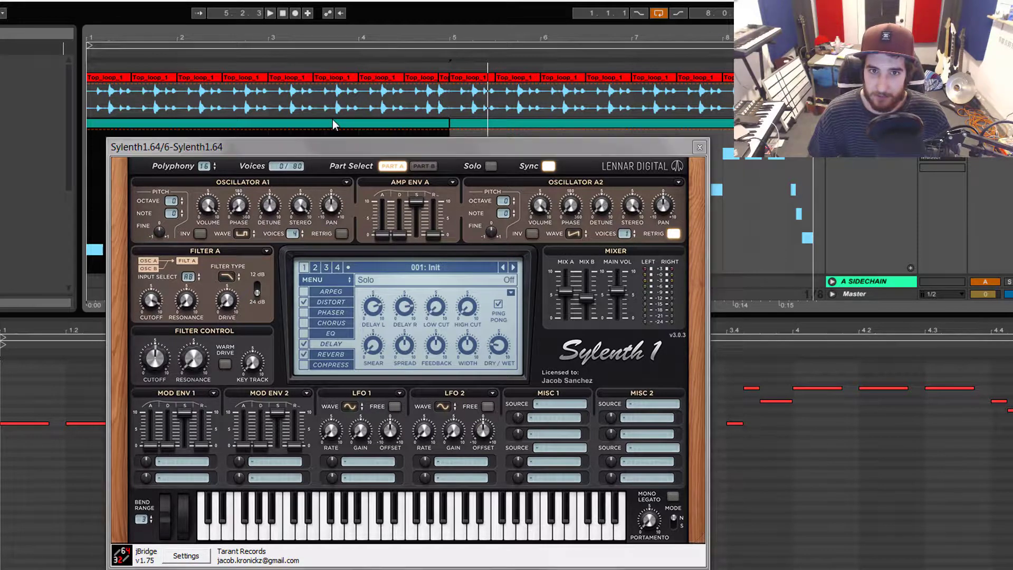
{"action": "key", "text": "space"}
{"action": "left_click", "coordinate": [547, 236]}
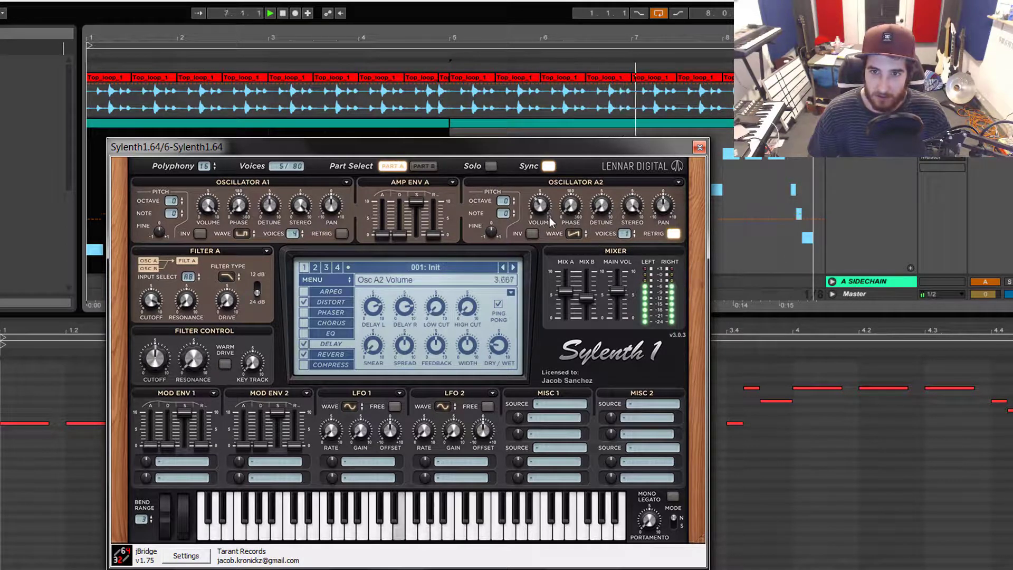
{"action": "left_click", "coordinate": [428, 118]}
{"action": "key", "text": "space"}
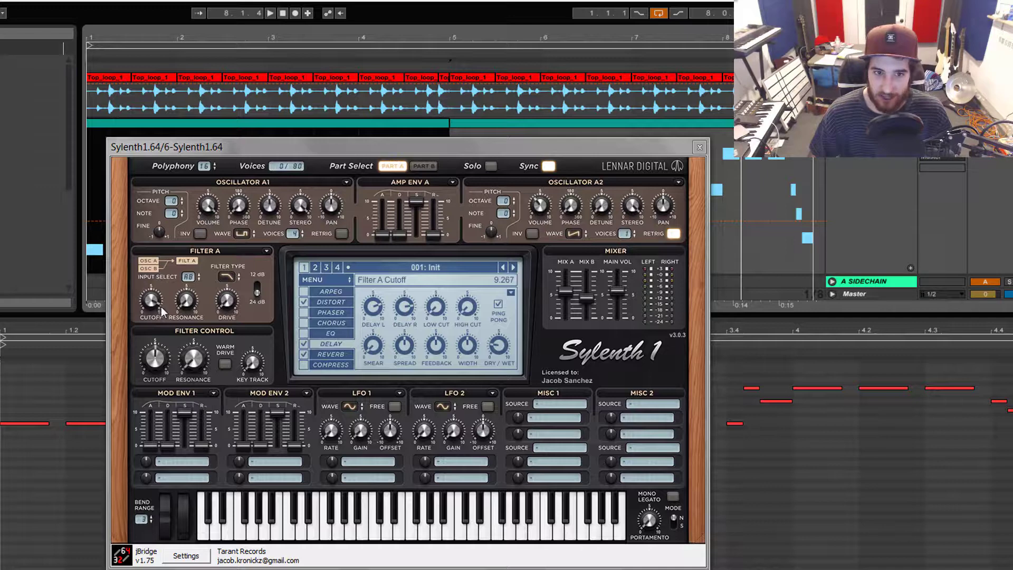
In Part B, keep oscillator B1 on the Pulse waveform, set its voices to 1 and audition it in the loop.
{"action": "left_click", "coordinate": [424, 165]}
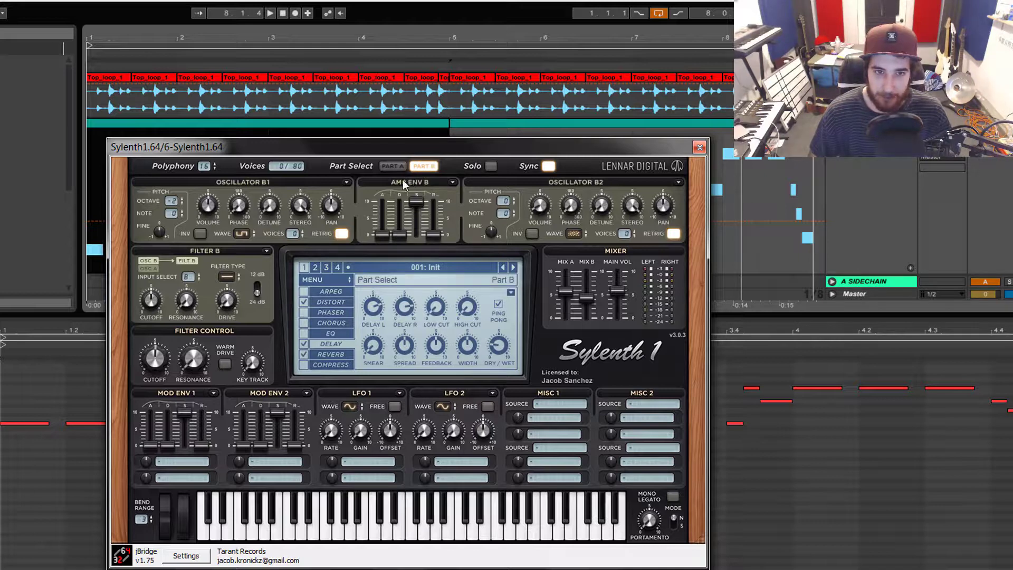
{"action": "left_click", "coordinate": [240, 234]}
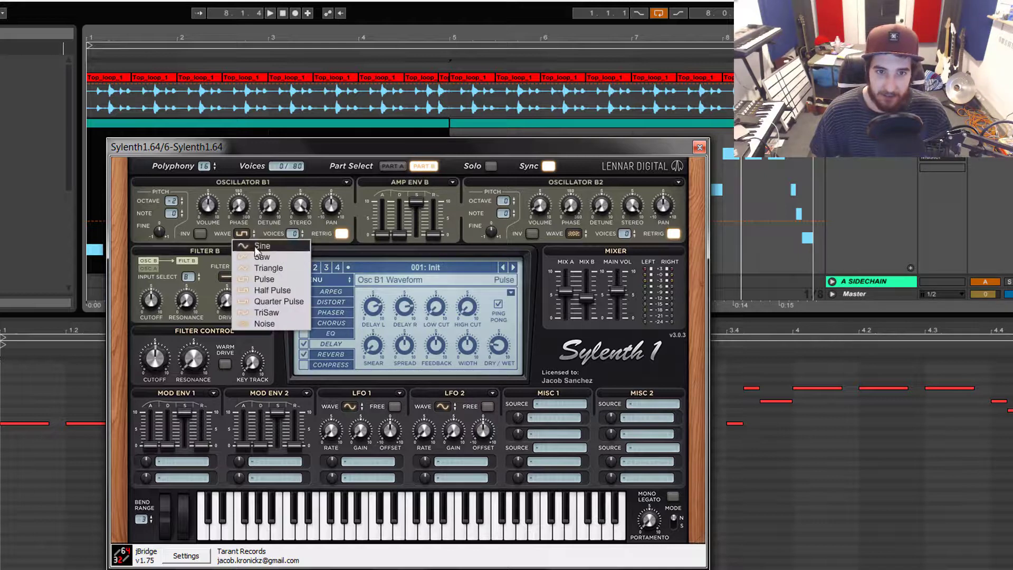
{"action": "left_click", "coordinate": [271, 135]}
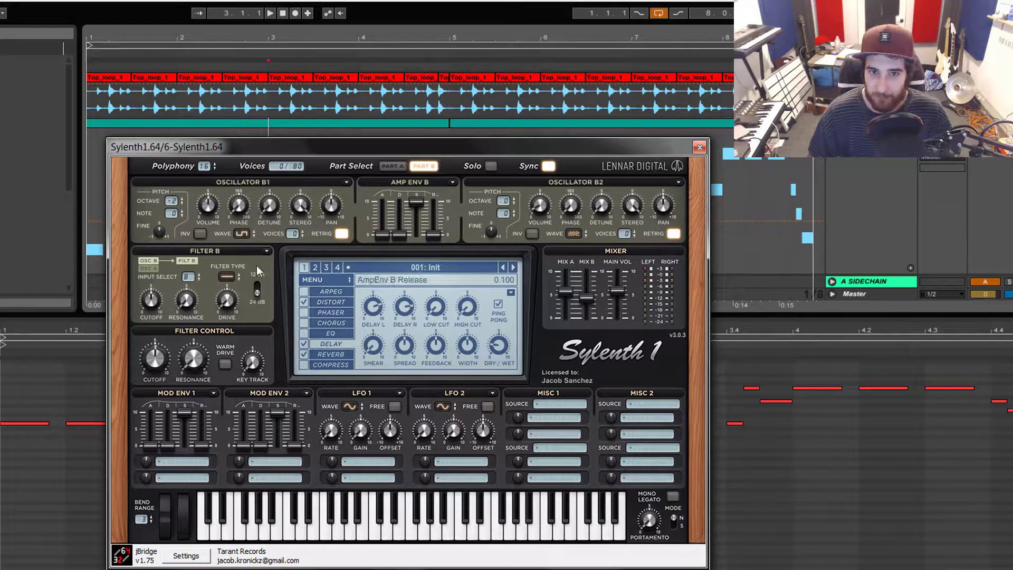
{"action": "left_click_drag", "start_coordinate": [294, 233], "coordinate": [295, 223]}
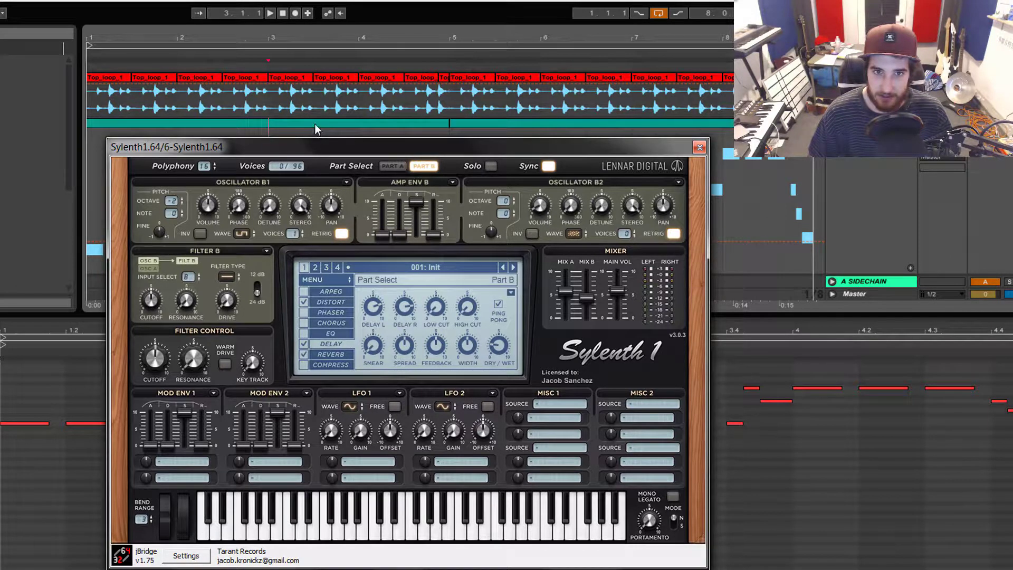
{"action": "key", "text": "space"}
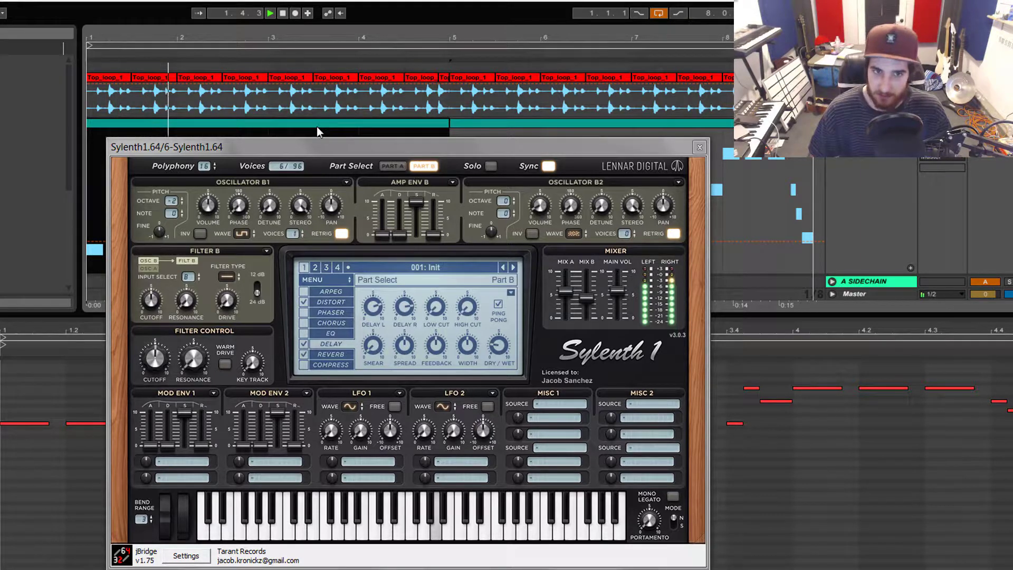
{"action": "key", "text": "space"}
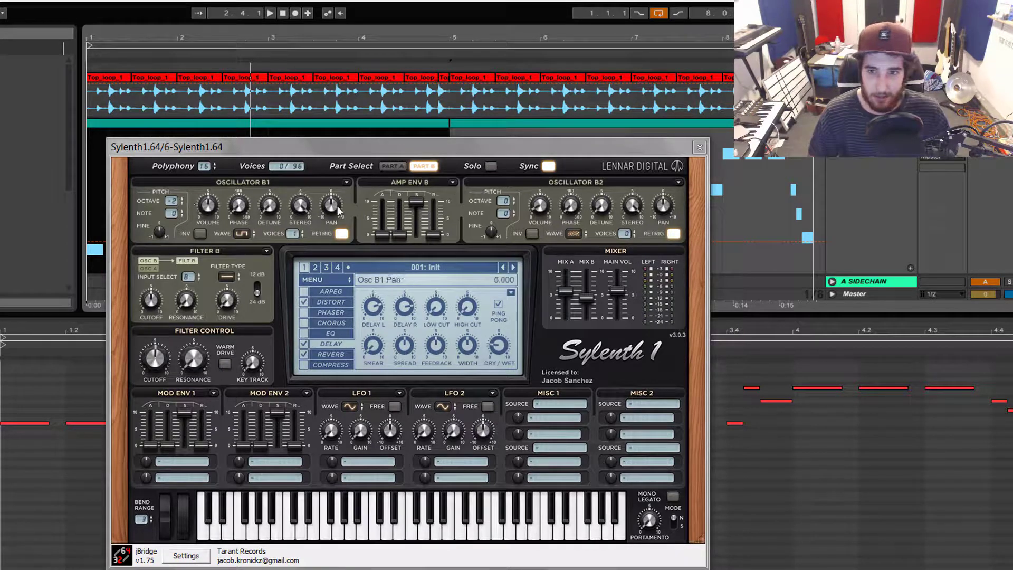
Play the loop and set oscillator B1's volume to about 6.3.
{"action": "key", "text": "space"}
{"action": "key", "text": "space"}
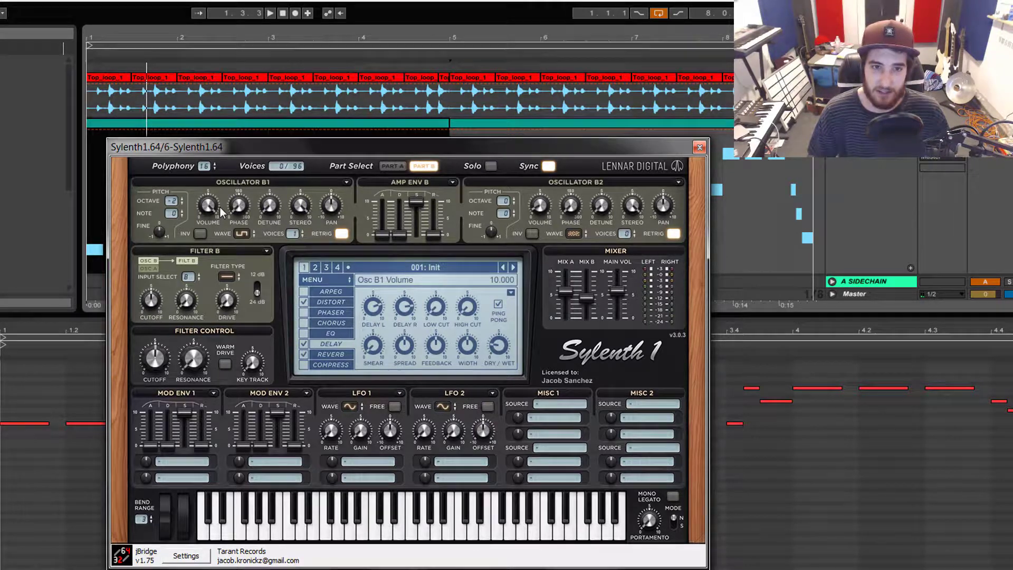
{"action": "left_click_drag", "start_coordinate": [219, 207], "coordinate": [245, 317]}
{"action": "key", "text": "space"}
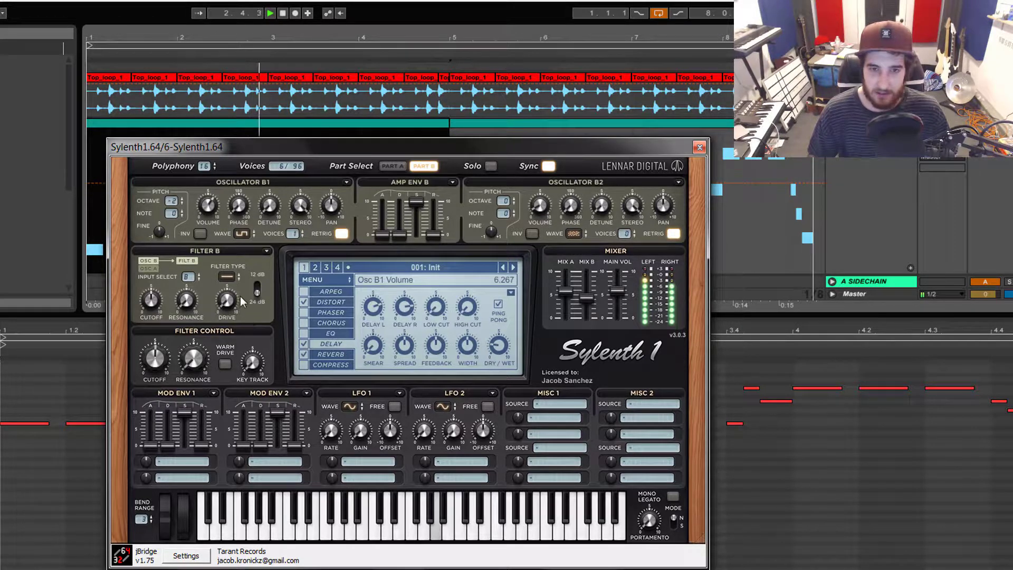
{"action": "left_click_drag", "start_coordinate": [219, 213], "coordinate": [220, 218]}
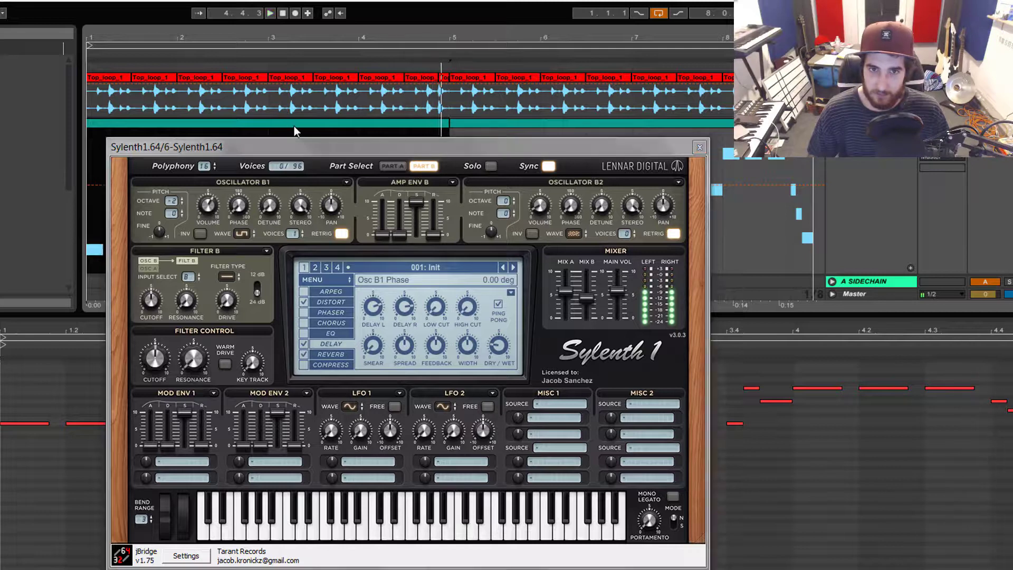
Set oscillator B2's voices to 1, try its volume at 10 and adjust that volume by ear while playing the loop.
{"action": "key", "text": "space"}
{"action": "left_click", "coordinate": [628, 232]}
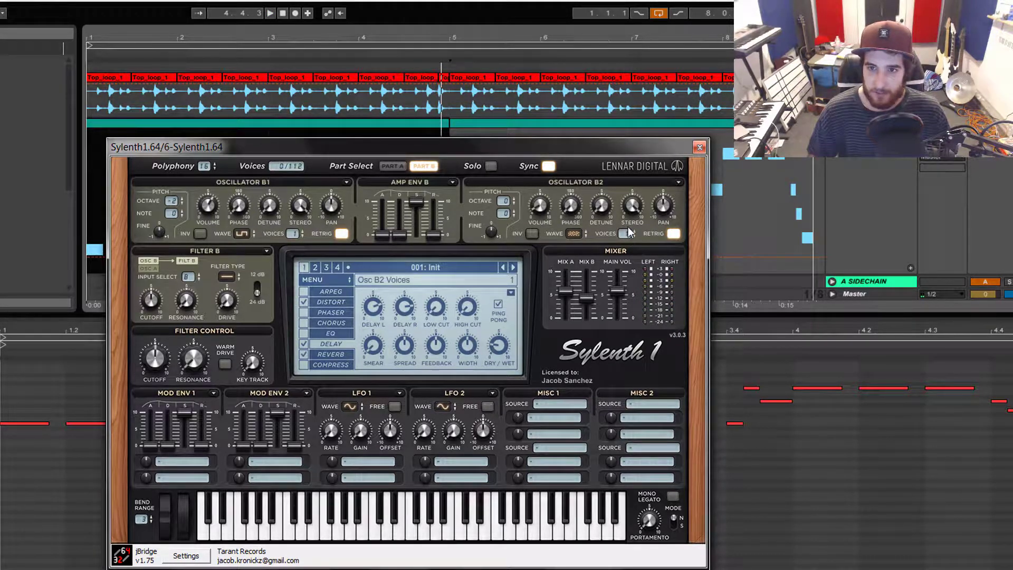
{"action": "left_click_drag", "start_coordinate": [543, 185], "coordinate": [566, 79]}
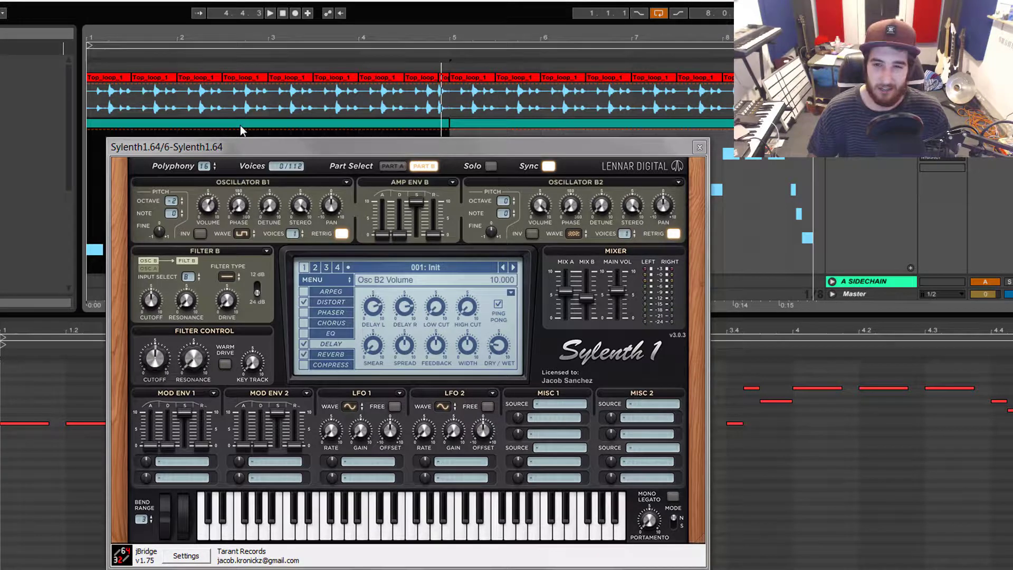
{"action": "key", "text": "space"}
{"action": "left_click_drag", "start_coordinate": [540, 205], "coordinate": [612, 466]}
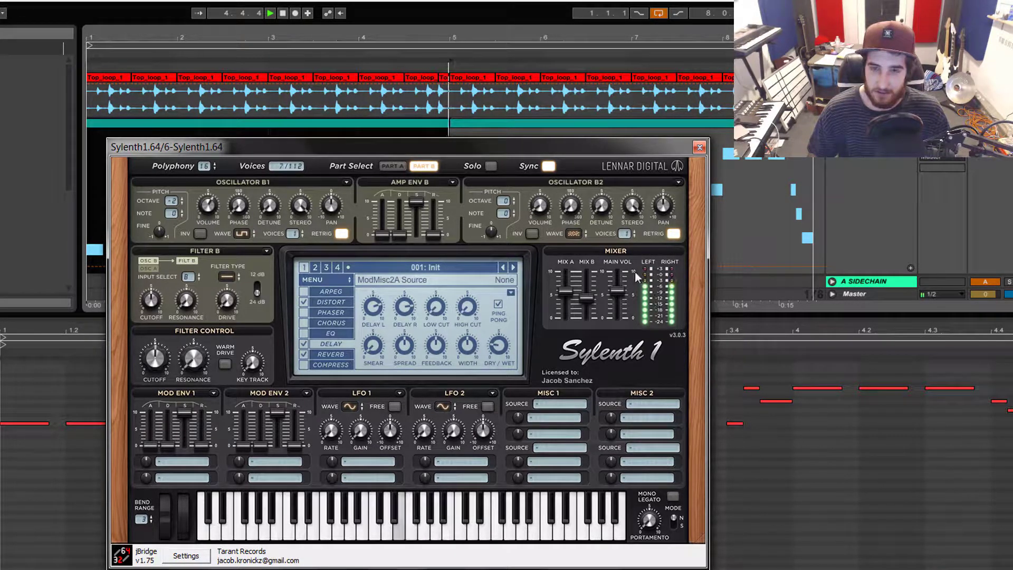
{"action": "left_click", "coordinate": [425, 125]}
{"action": "key", "text": "space"}
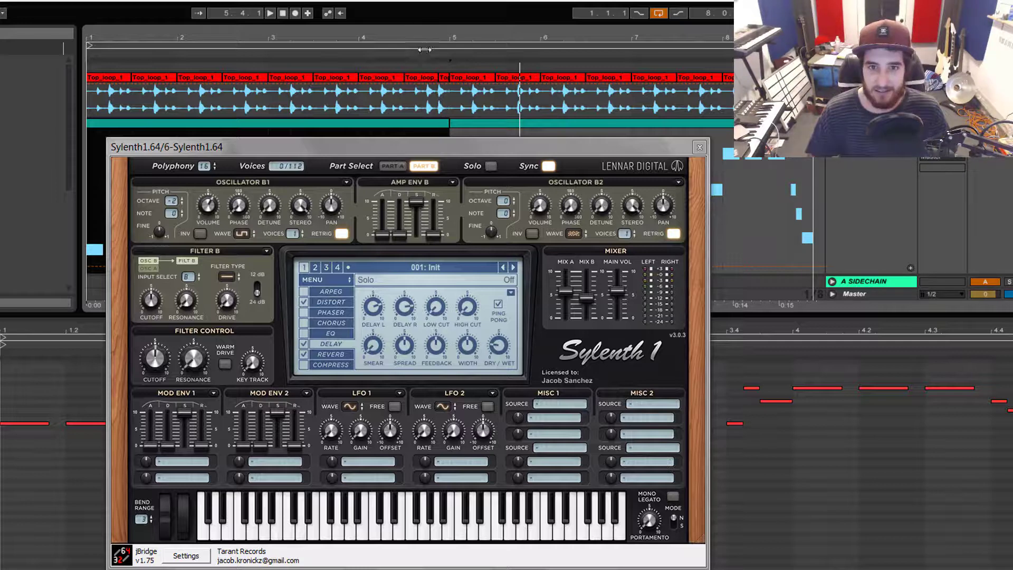
Examine the MIDI clip notes behind the synth window and review the Part A and Part B oscillator settings.
{"action": "left_click", "coordinate": [392, 166]}
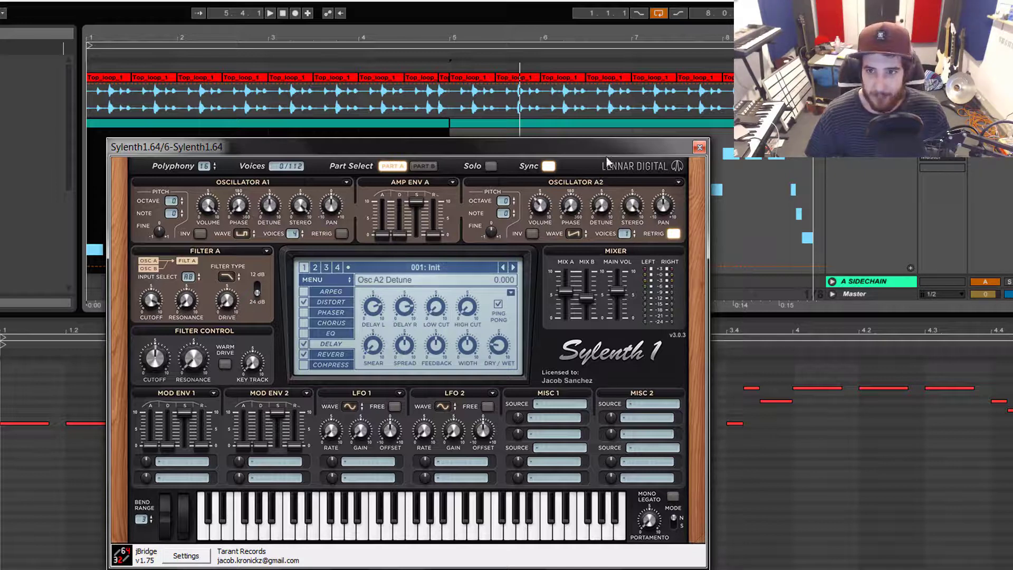
{"action": "left_click_drag", "start_coordinate": [596, 147], "coordinate": [425, 454]}
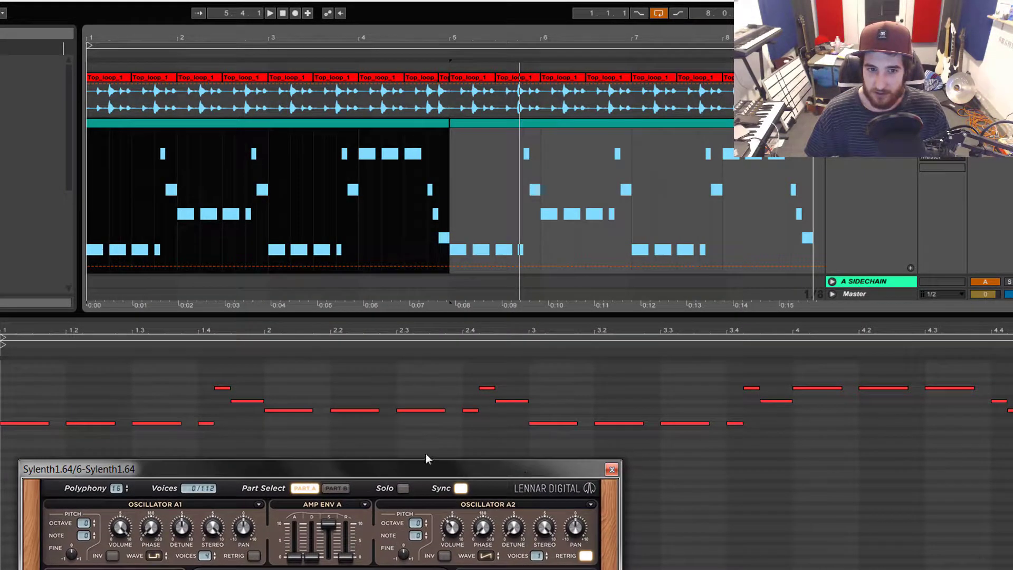
{"action": "left_click_drag", "start_coordinate": [315, 478], "coordinate": [352, 125]}
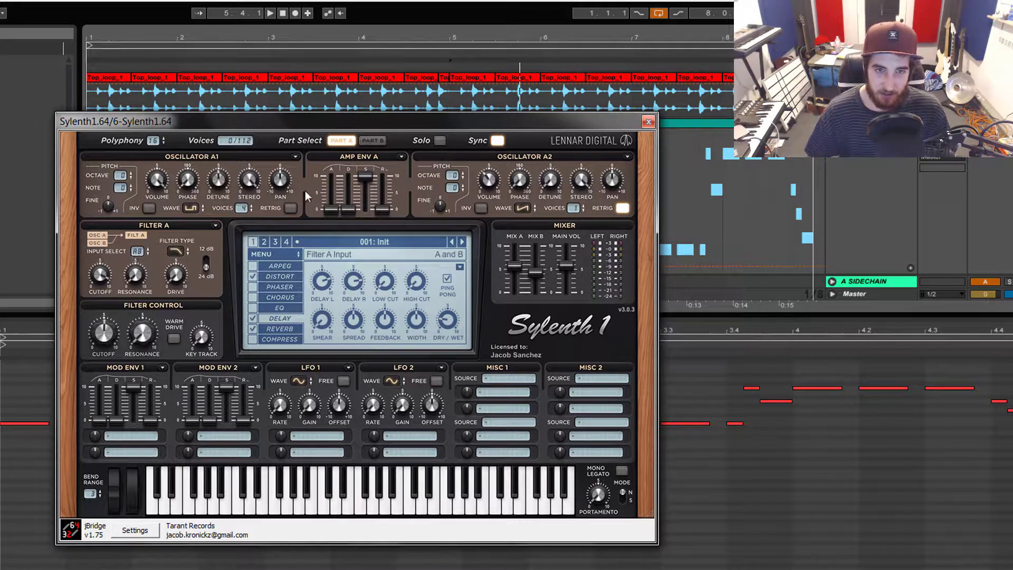
{"action": "left_click", "coordinate": [371, 140]}
{"action": "left_click", "coordinate": [337, 140]}
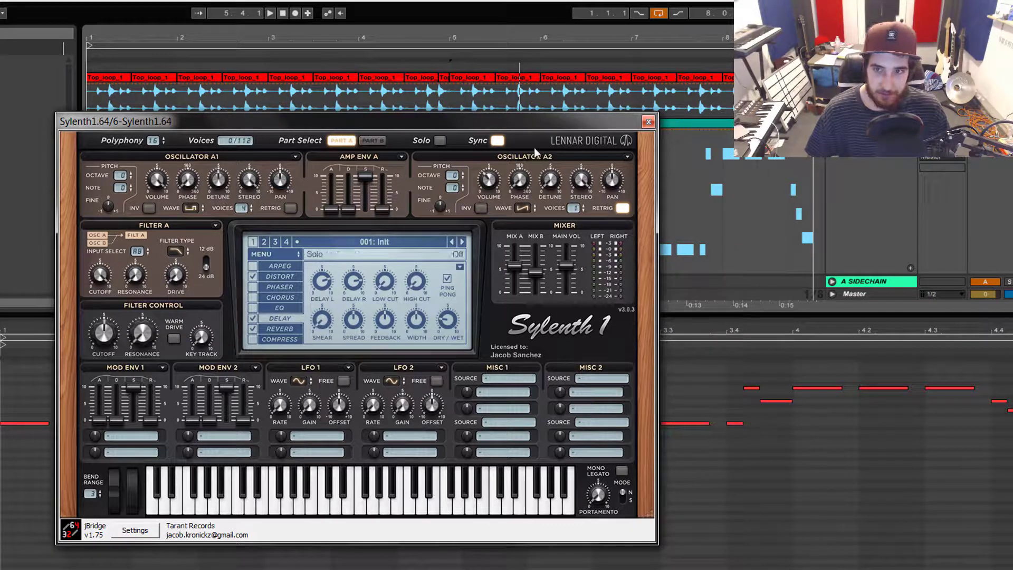
While the loop plays, sweep filter A's cutoff down to about 2.7 and back up.
{"action": "left_click", "coordinate": [685, 120]}
{"action": "key", "text": "space"}
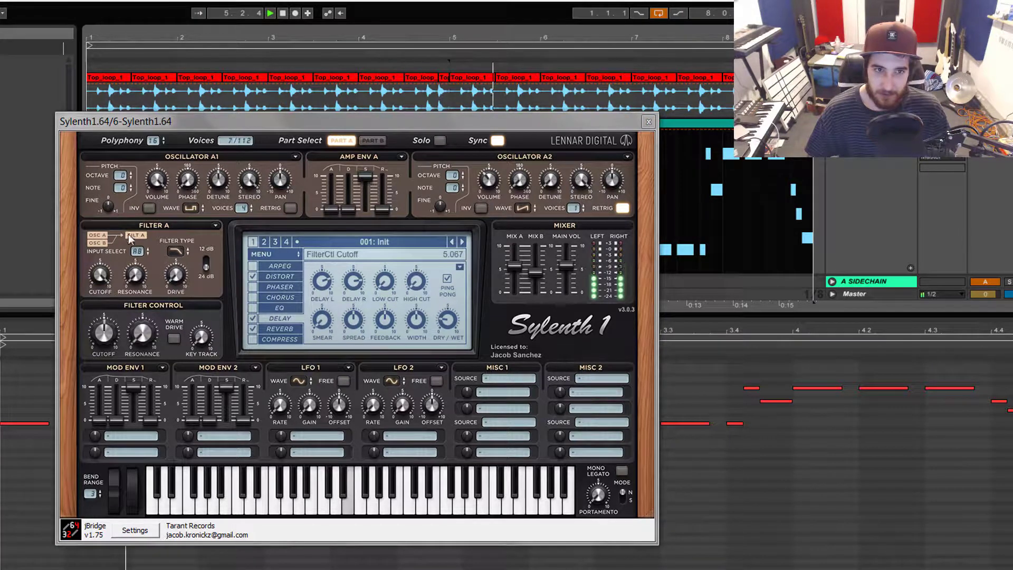
{"action": "left_click_drag", "start_coordinate": [215, 123], "coordinate": [207, 140]}
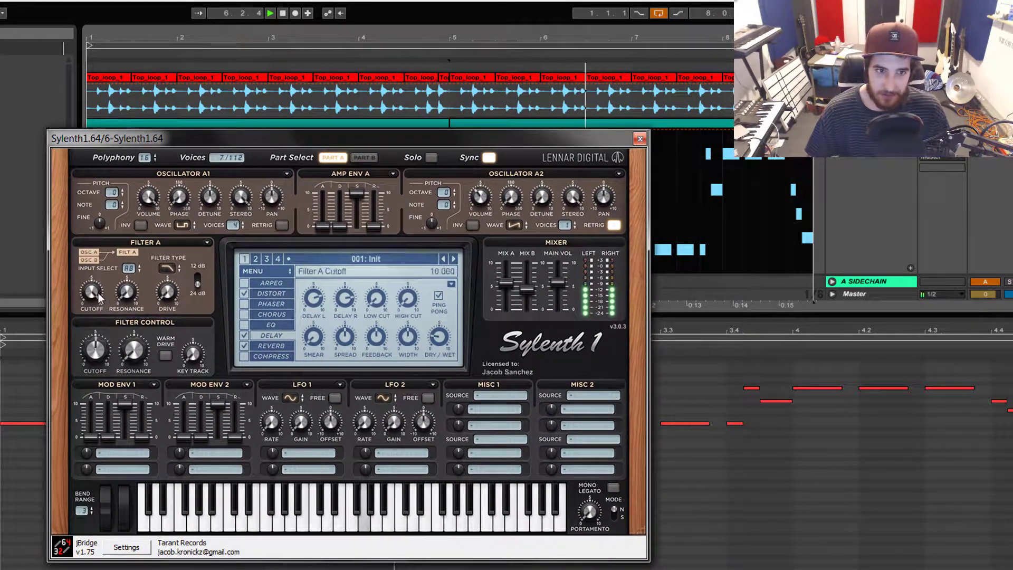
{"action": "left_click_drag", "start_coordinate": [98, 303], "coordinate": [131, 506]}
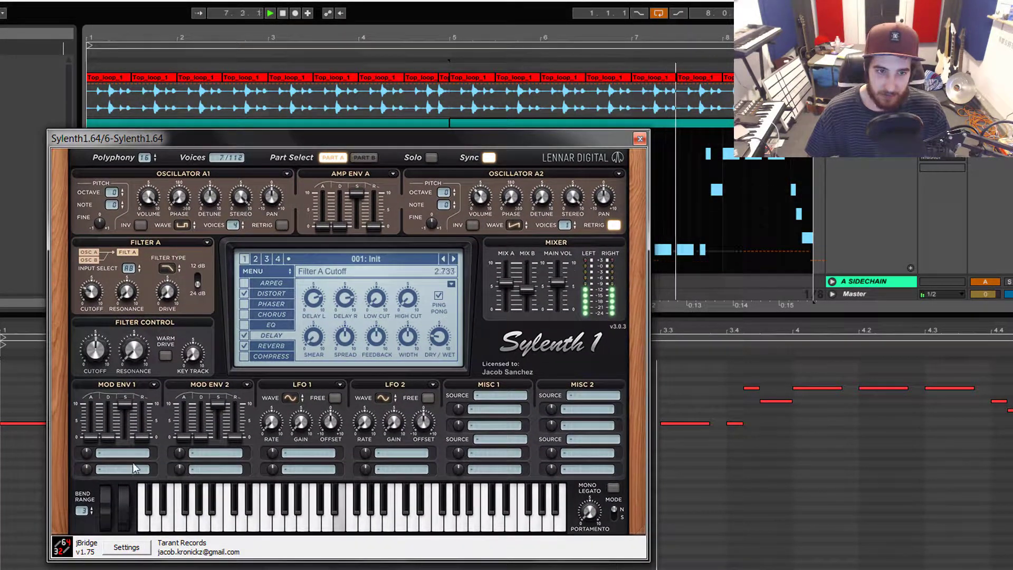
{"action": "left_click_drag", "start_coordinate": [137, 433], "coordinate": [174, 381]}
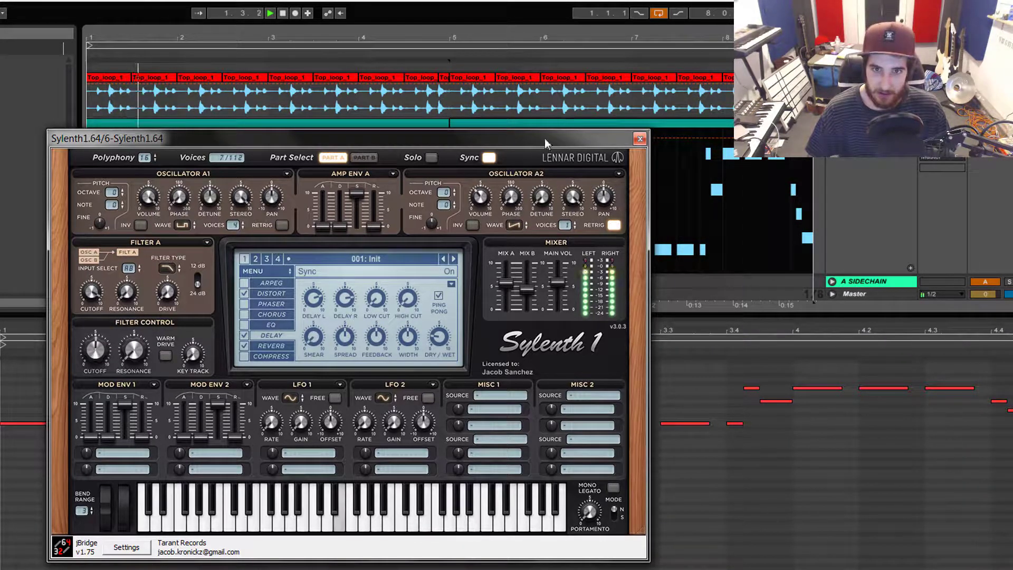
{"action": "left_click", "coordinate": [382, 124]}
{"action": "key", "text": "space"}
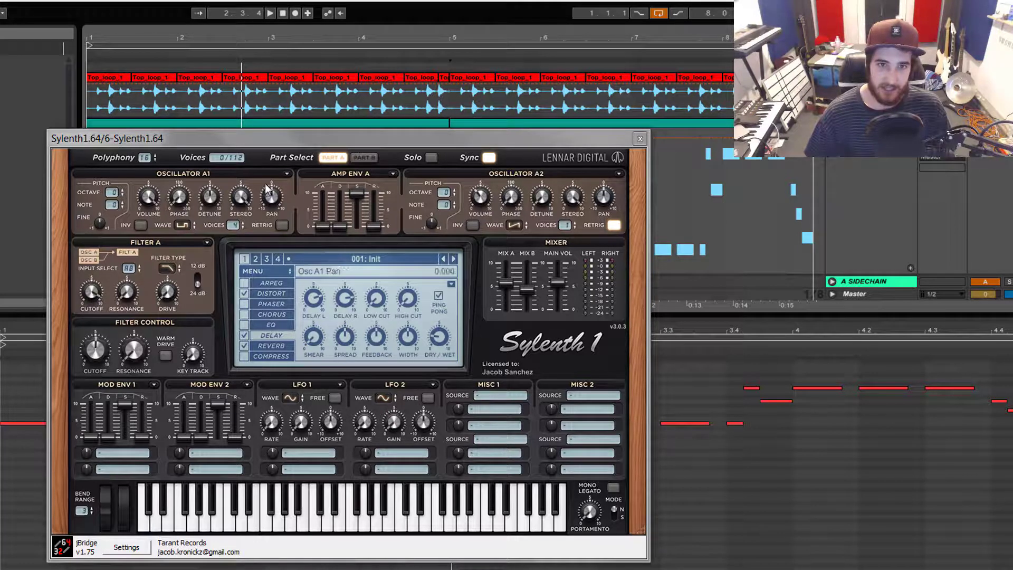
Compare the oscillator settings of Part A and Part B, finishing on Part A.
{"action": "left_click", "coordinate": [360, 159]}
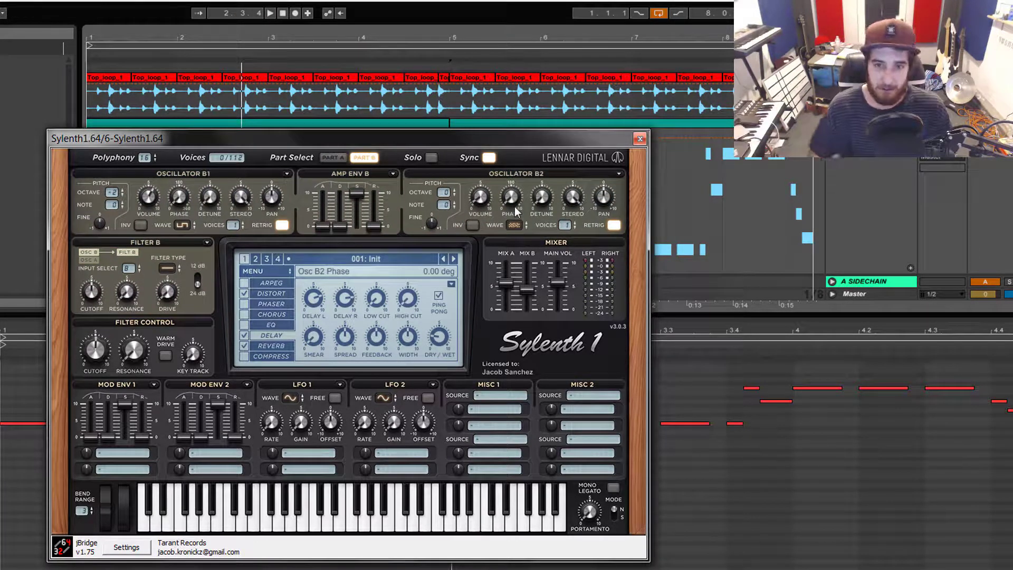
{"action": "left_click", "coordinate": [343, 158]}
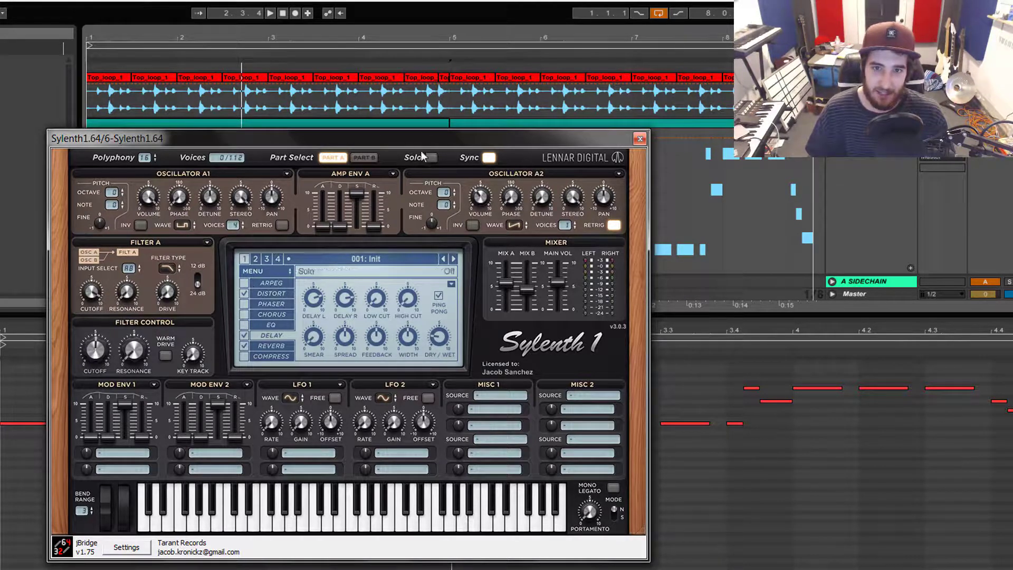
{"action": "left_click", "coordinate": [364, 157]}
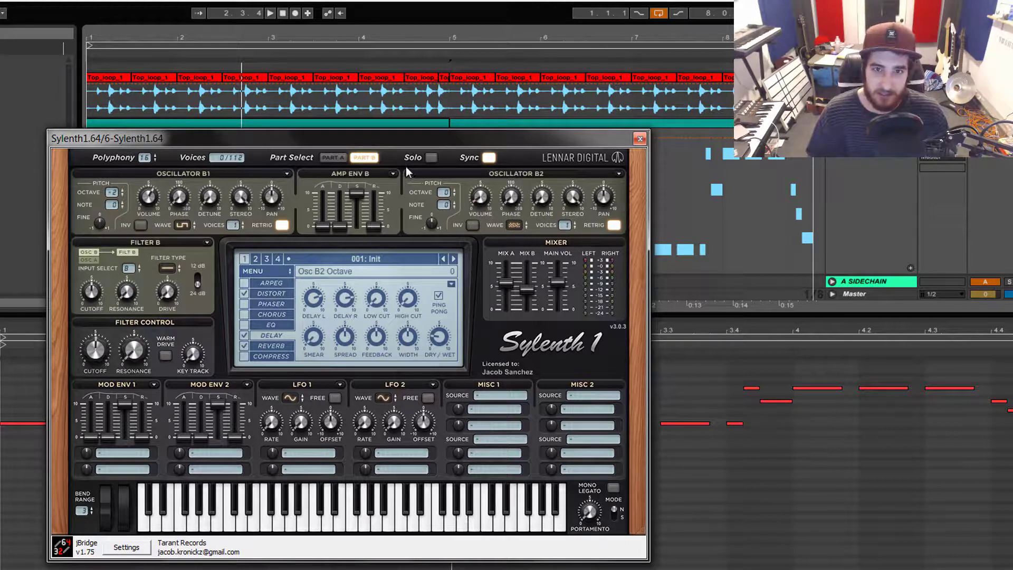
{"action": "left_click", "coordinate": [330, 156]}
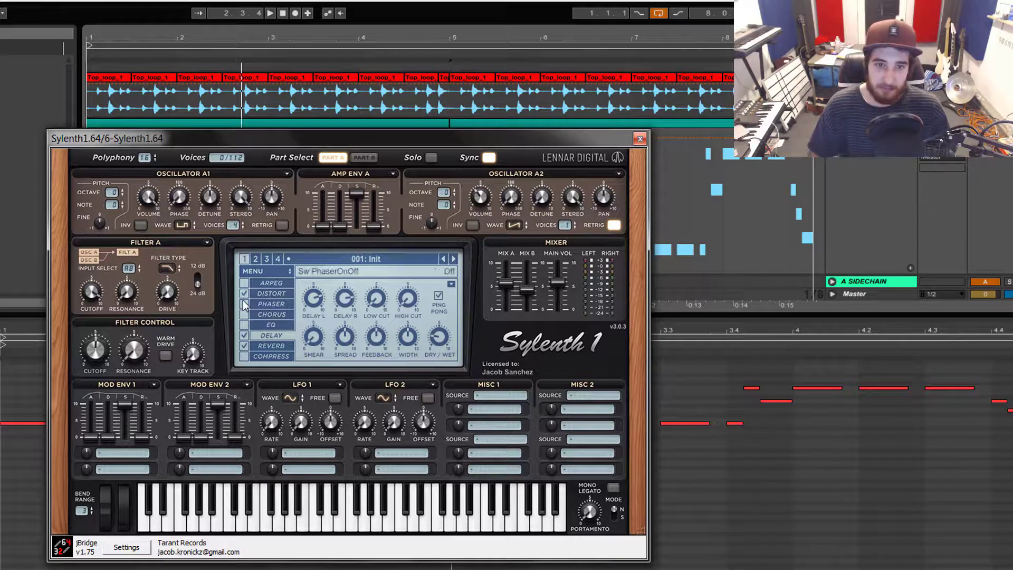
Switch off the delay, reverb and distortion effects.
{"action": "left_click", "coordinate": [267, 293]}
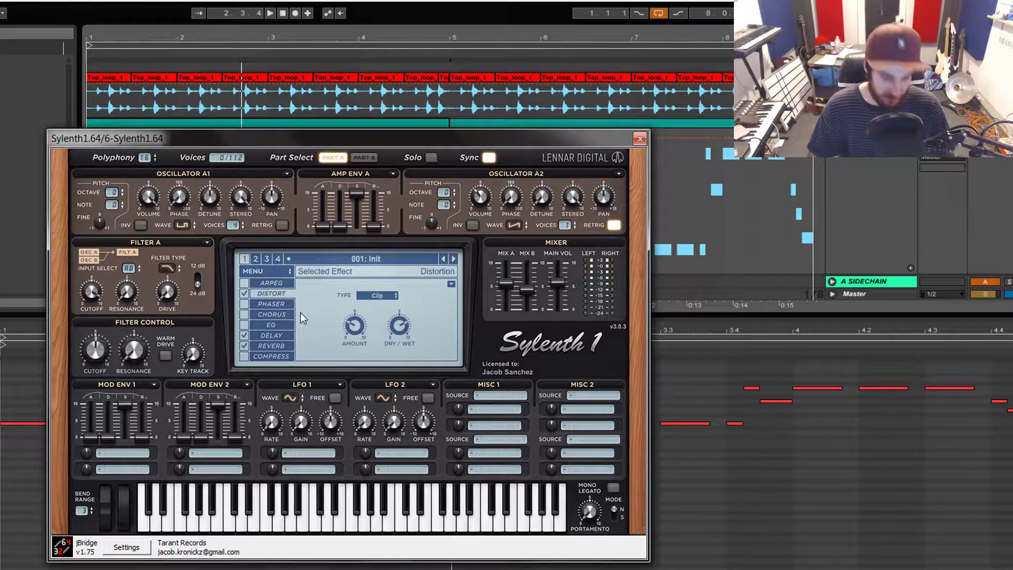
{"action": "left_click", "coordinate": [262, 336]}
{"action": "left_click", "coordinate": [245, 336]}
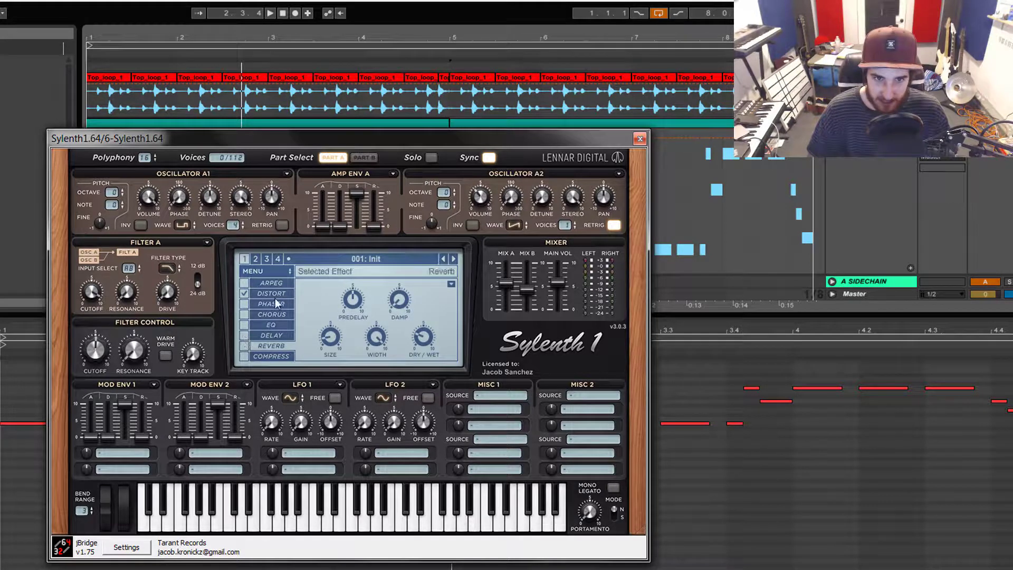
{"action": "left_click", "coordinate": [245, 294]}
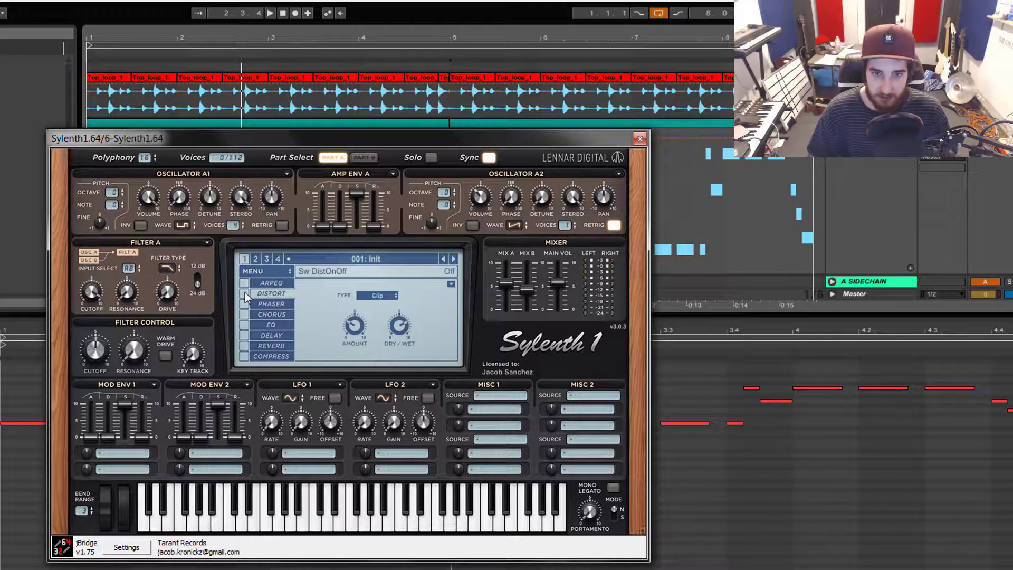
Play the loop and compare it with and without the Clip distortion, leaving the distortion enabled.
{"action": "left_click", "coordinate": [258, 122]}
{"action": "key", "text": "space"}
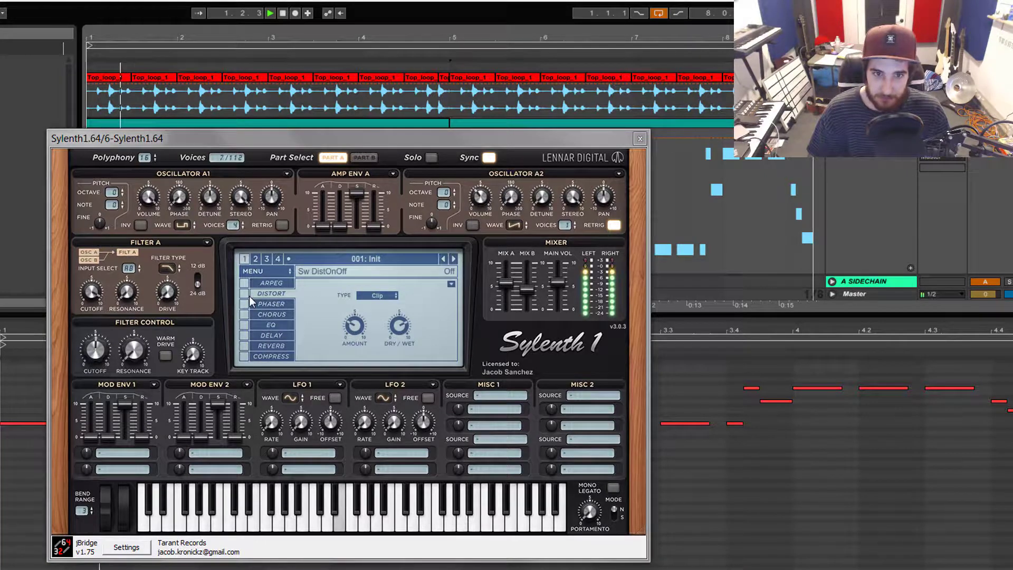
{"action": "left_click", "coordinate": [244, 293]}
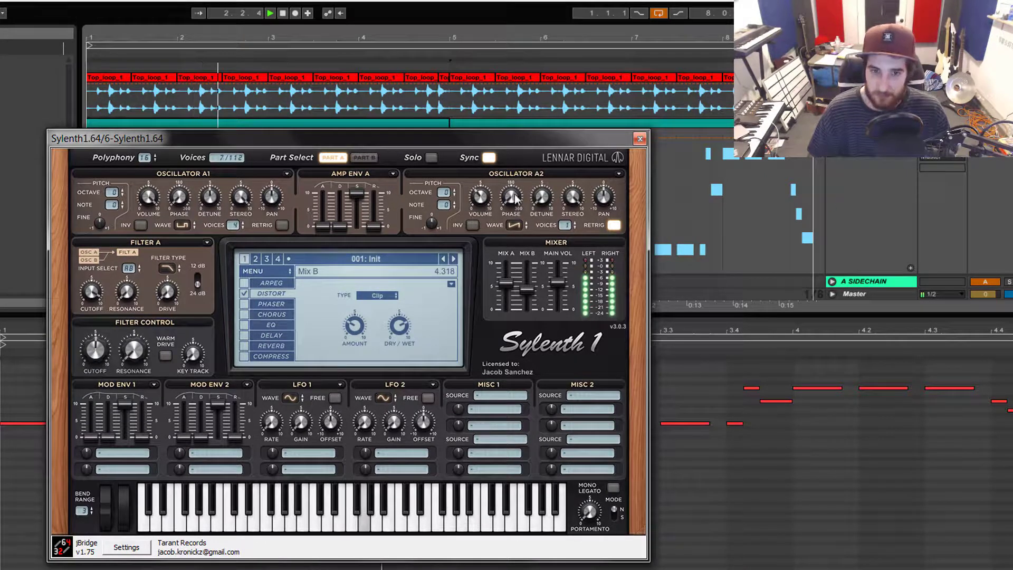
{"action": "left_click", "coordinate": [244, 294]}
{"action": "left_click", "coordinate": [244, 293]}
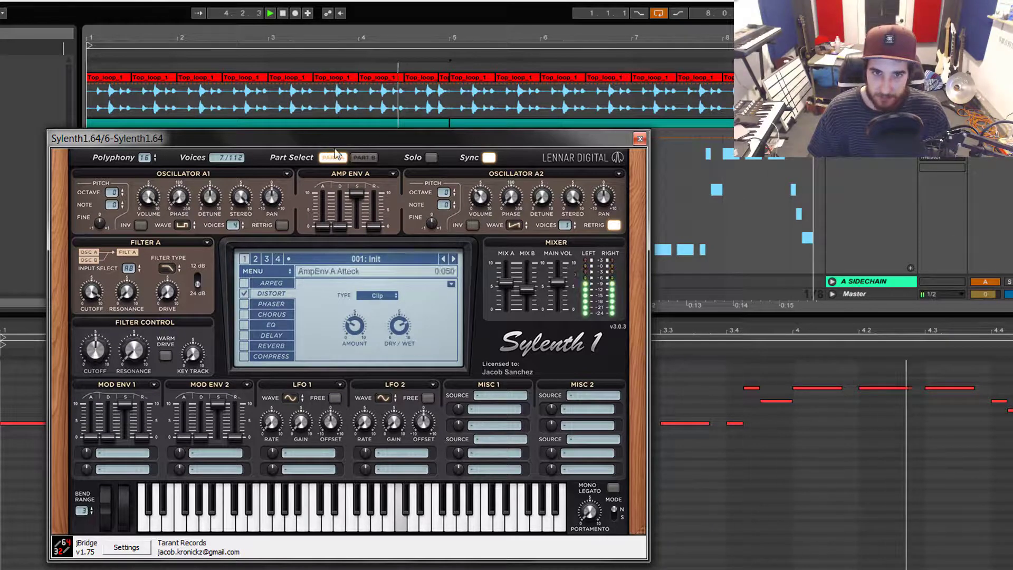
{"action": "left_click", "coordinate": [352, 126]}
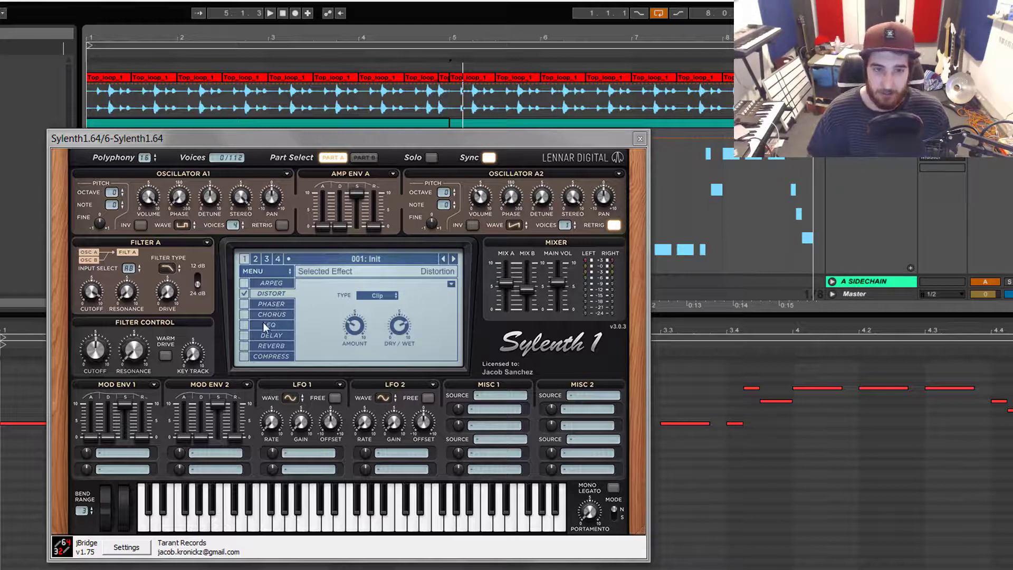
Compare the playing loop without and with the reverb, leaving the reverb enabled.
{"action": "left_click", "coordinate": [248, 346]}
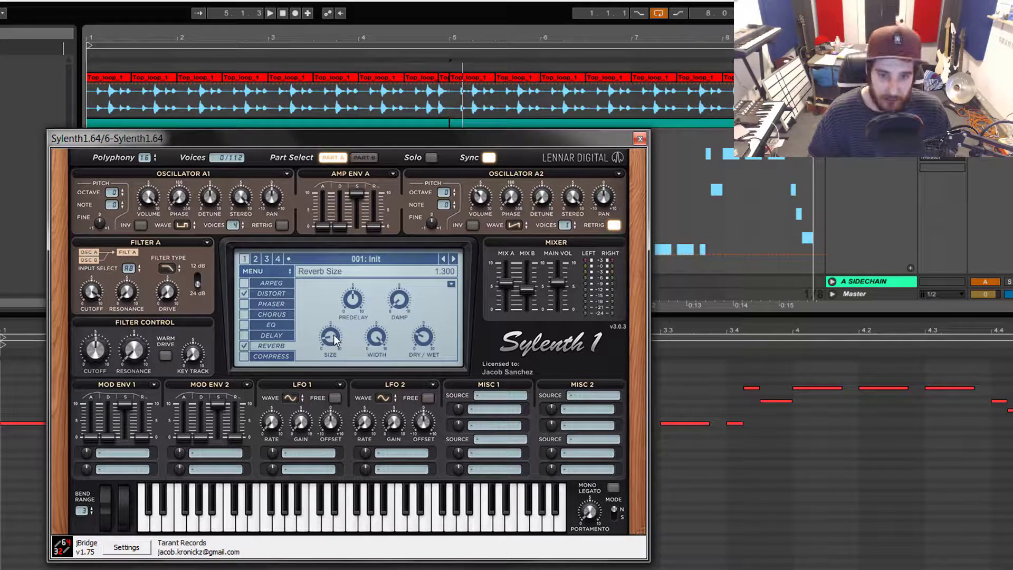
{"action": "left_click", "coordinate": [244, 346]}
{"action": "key", "text": "space"}
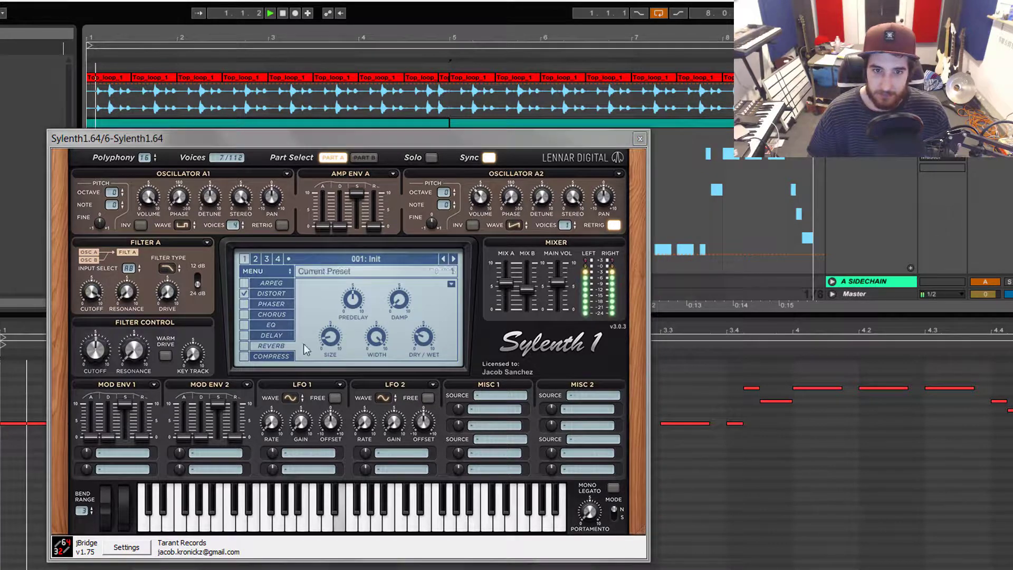
{"action": "left_click", "coordinate": [244, 346]}
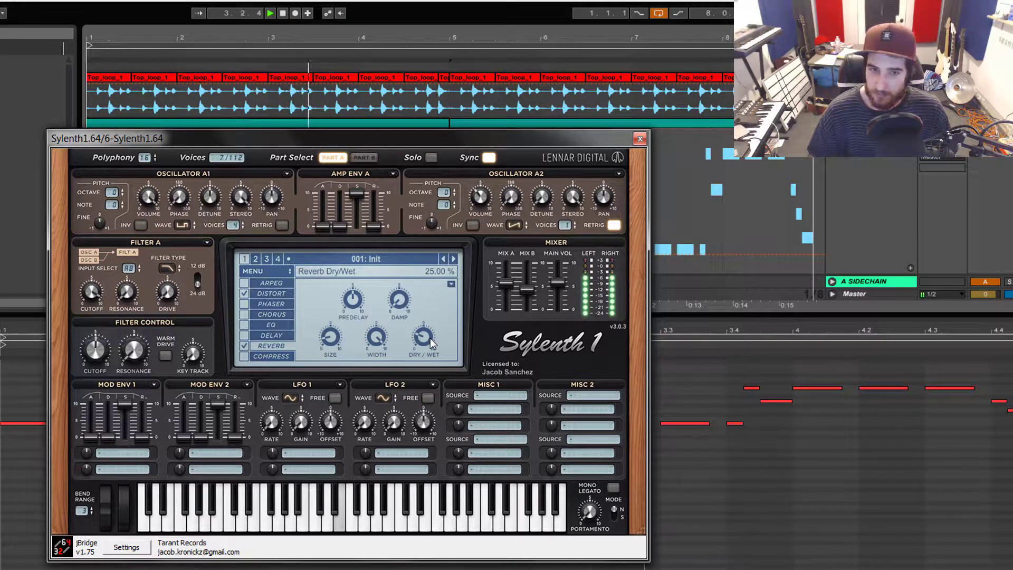
{"action": "left_click", "coordinate": [356, 120]}
{"action": "key", "text": "space"}
Audition single notes with the reverb on and off, leave it on, and demonstrate amp envelope A's release.
{"action": "left_click", "coordinate": [462, 530]}
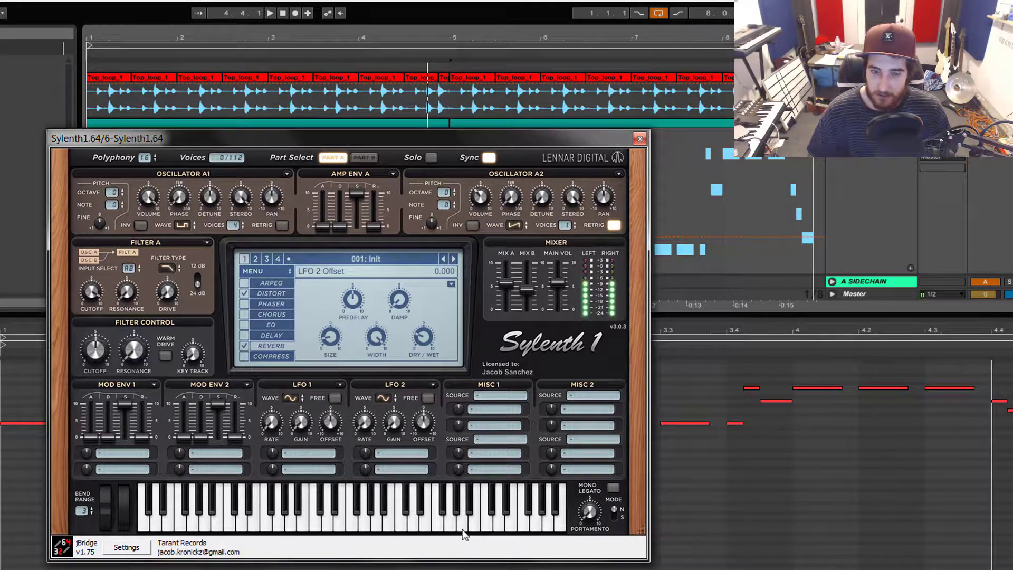
{"action": "left_click", "coordinate": [462, 529]}
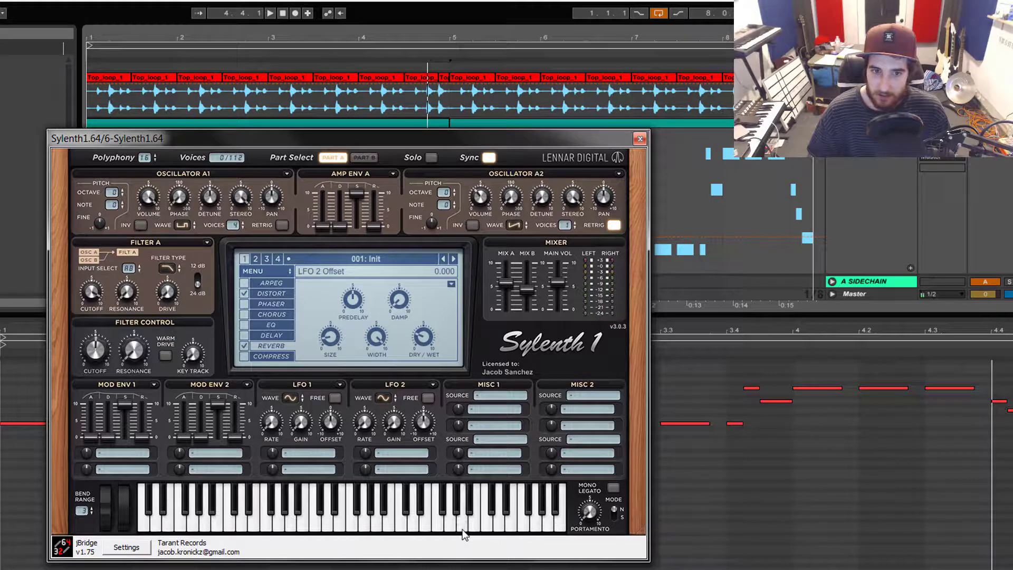
{"action": "left_click", "coordinate": [245, 346]}
{"action": "left_click", "coordinate": [450, 522]}
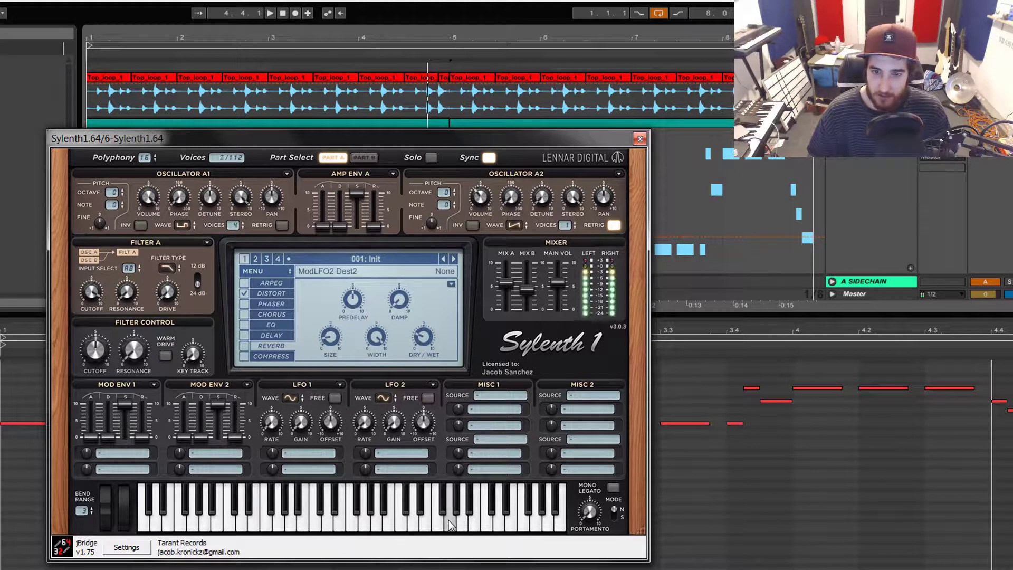
{"action": "left_click", "coordinate": [244, 346]}
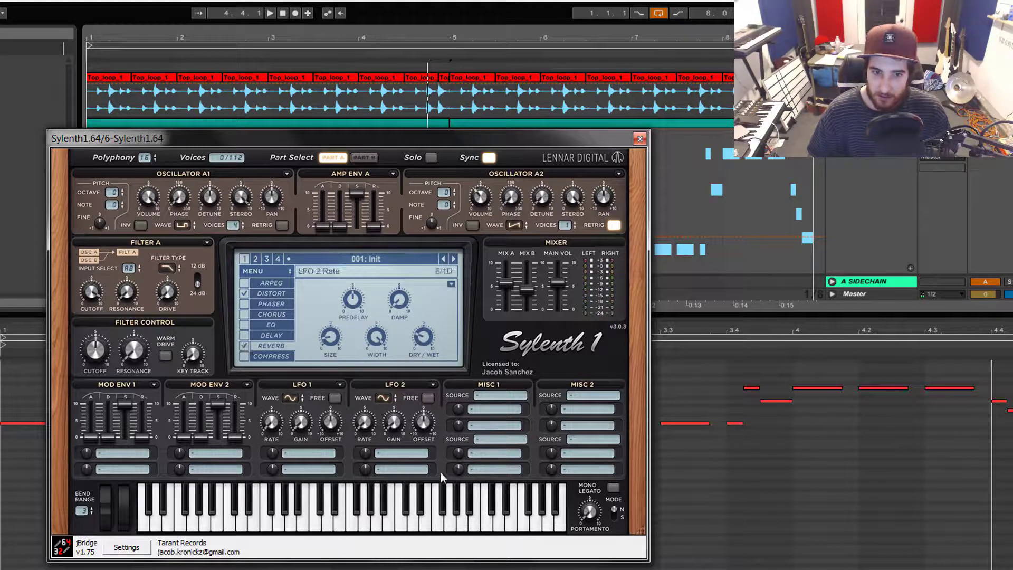
{"action": "left_click", "coordinate": [449, 528]}
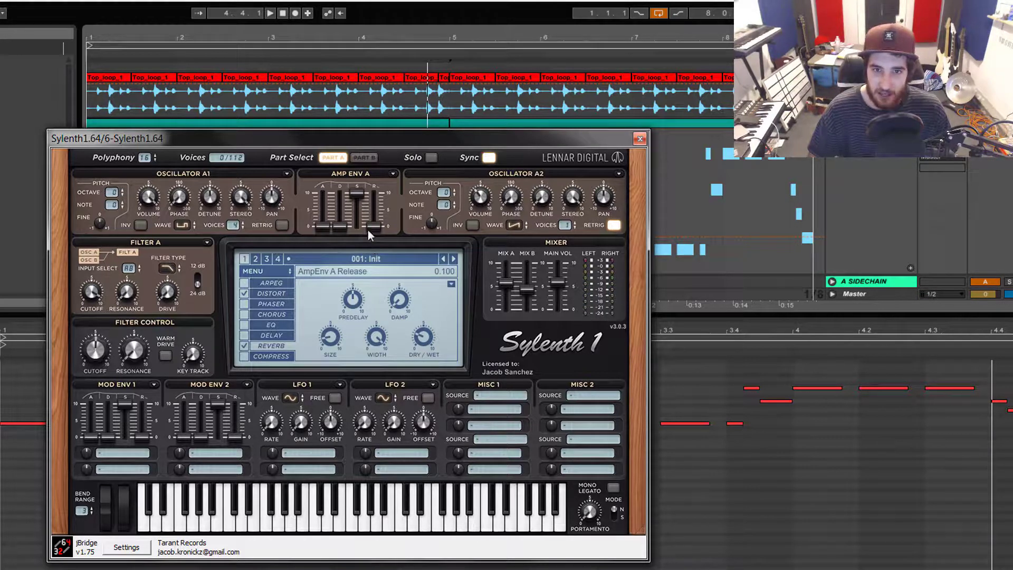
{"action": "left_click_drag", "start_coordinate": [375, 226], "coordinate": [403, 233]}
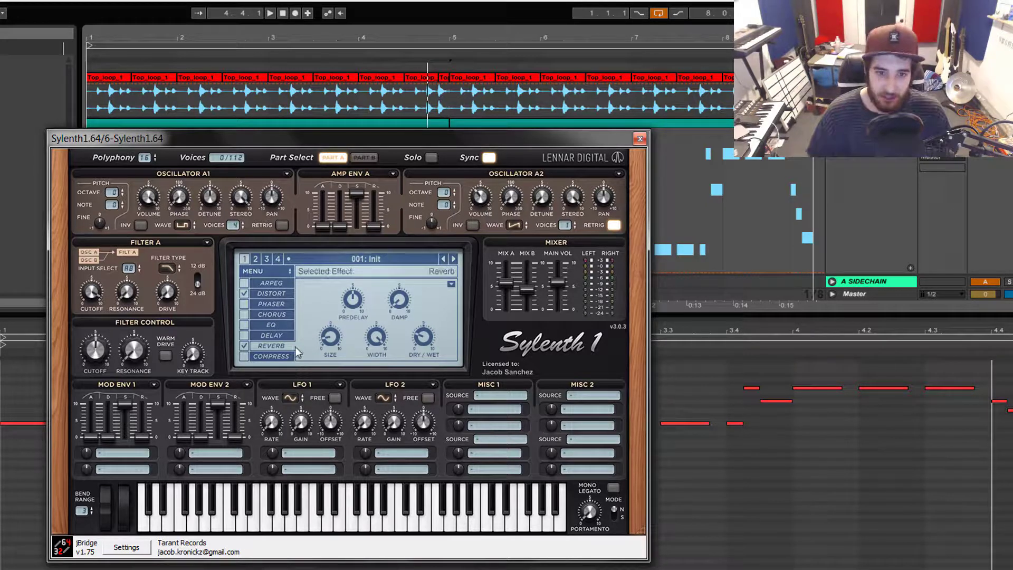
Enable the delay effect and audition it with single notes on the synth's keyboard.
{"action": "left_click", "coordinate": [265, 335]}
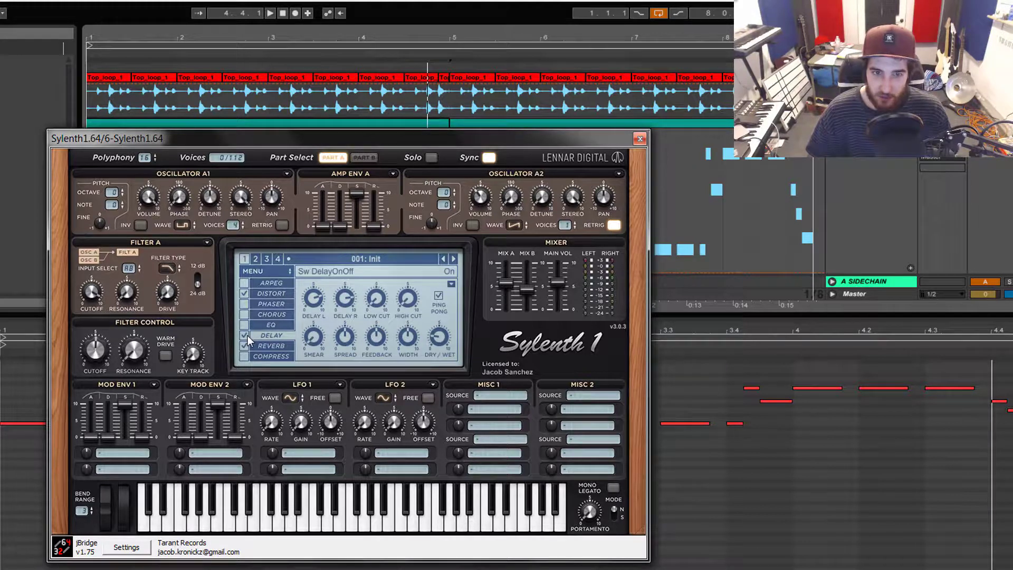
{"action": "left_click", "coordinate": [247, 336]}
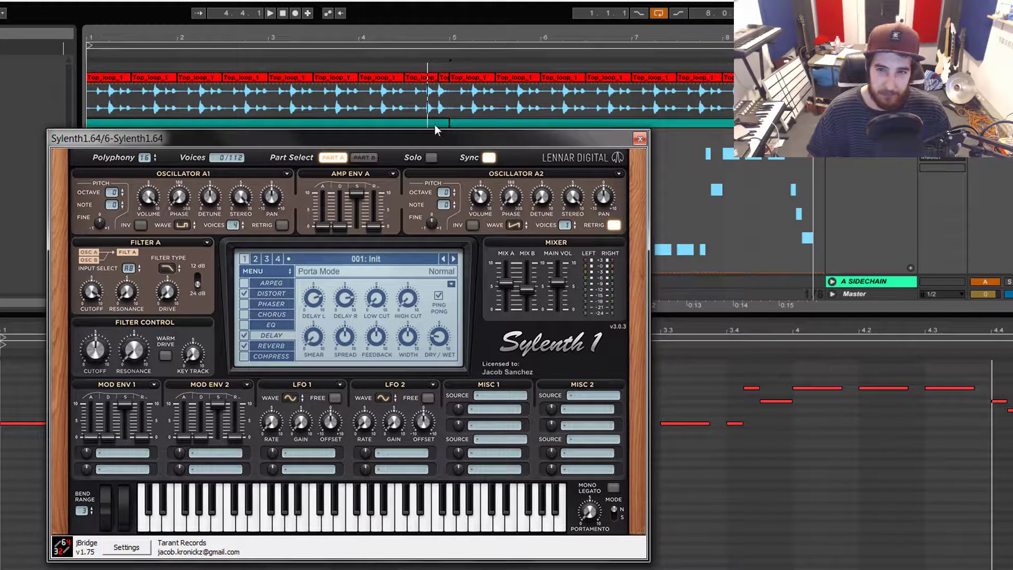
{"action": "left_click", "coordinate": [435, 125]}
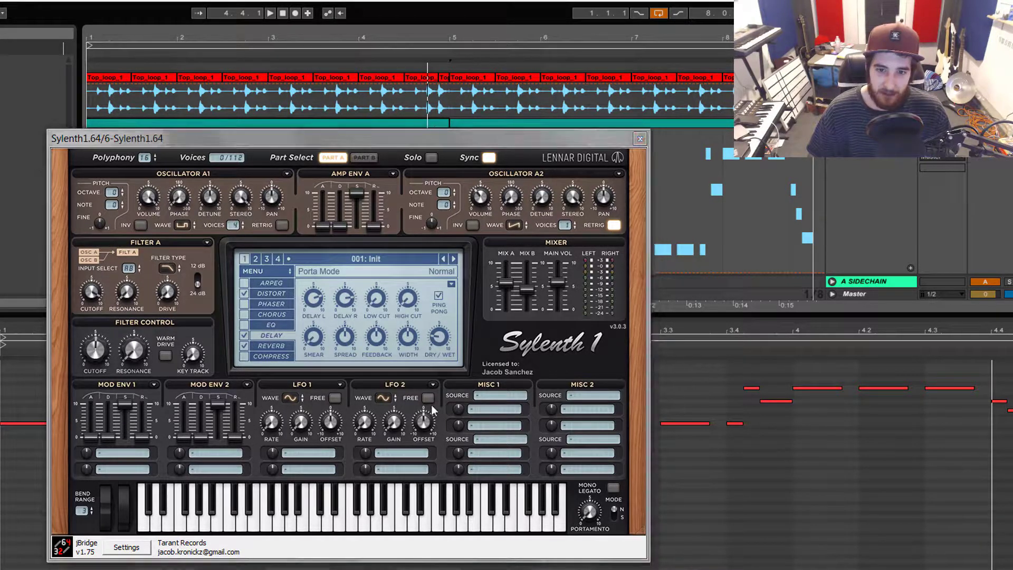
{"action": "left_click", "coordinate": [376, 524]}
{"action": "left_click", "coordinate": [366, 528]}
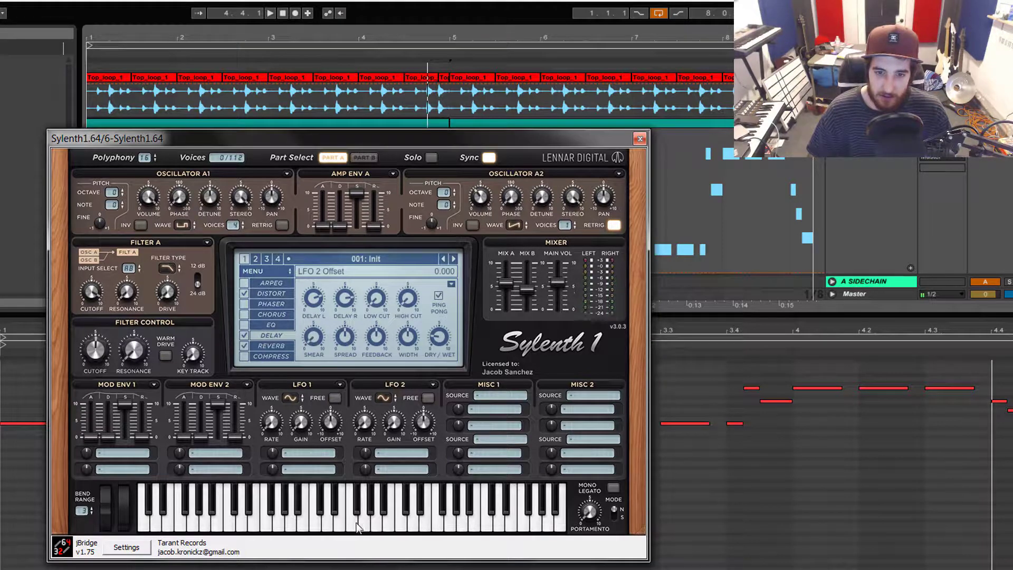
{"action": "left_click", "coordinate": [353, 522]}
{"action": "left_click", "coordinate": [330, 524]}
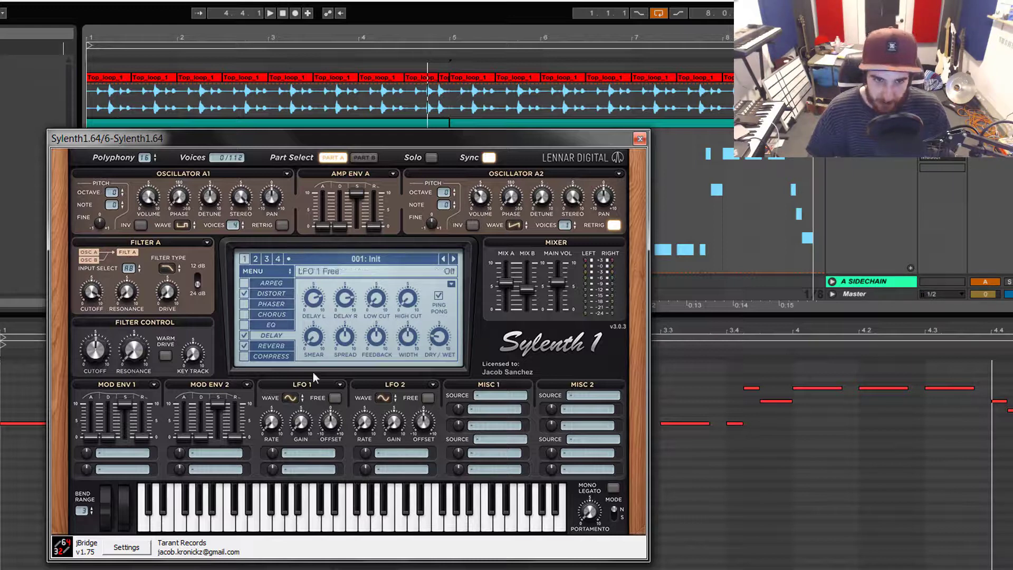
Play the loop to hear the sound with distortion, delay and reverb all enabled.
{"action": "left_click", "coordinate": [381, 118]}
{"action": "key", "text": "space"}
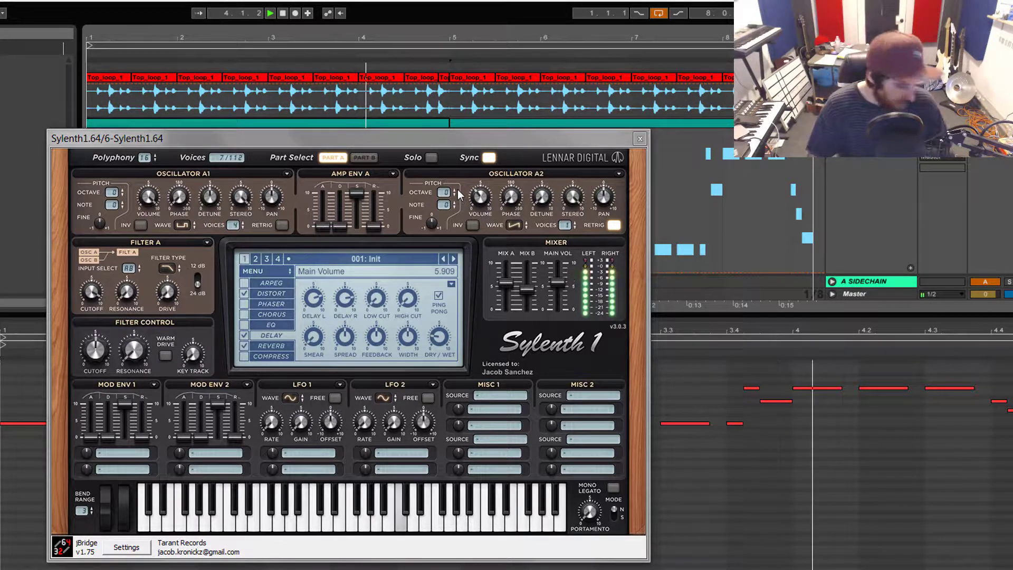
{"action": "key", "text": "space"}
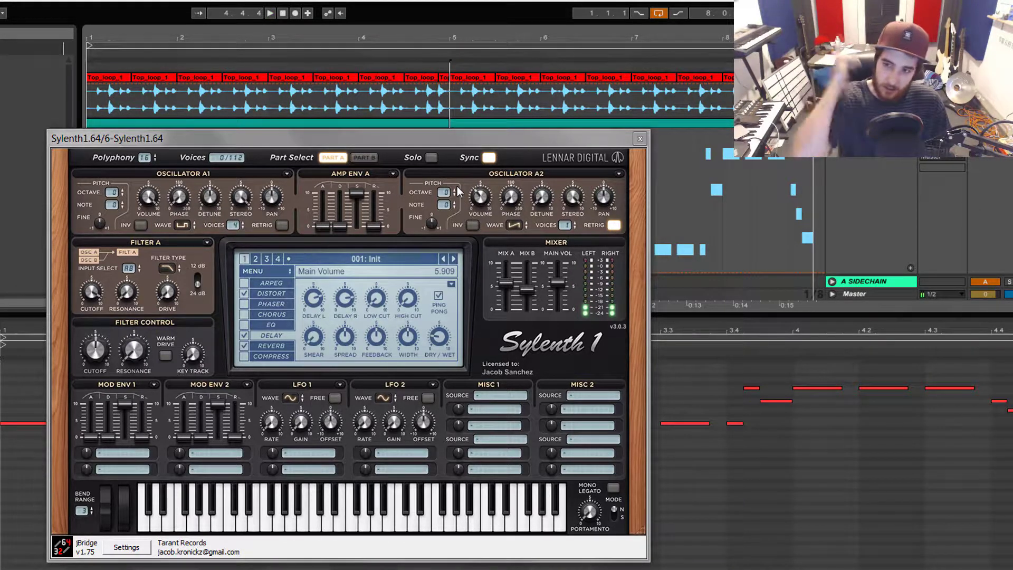